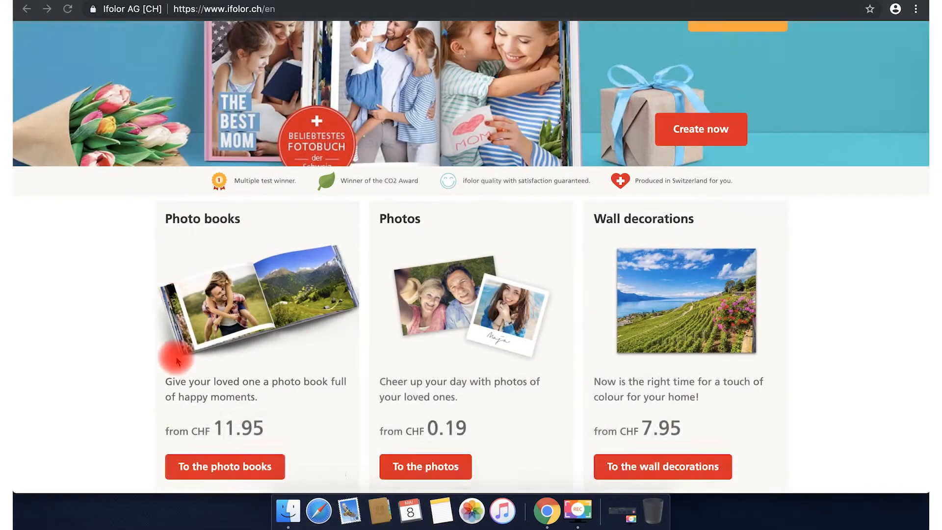
Step: Open the Mac App Store page for ifolor Designer from the macOS downloads in the site's Download Center and dismiss the translation offer
scroll(175, 358, "up", 5)
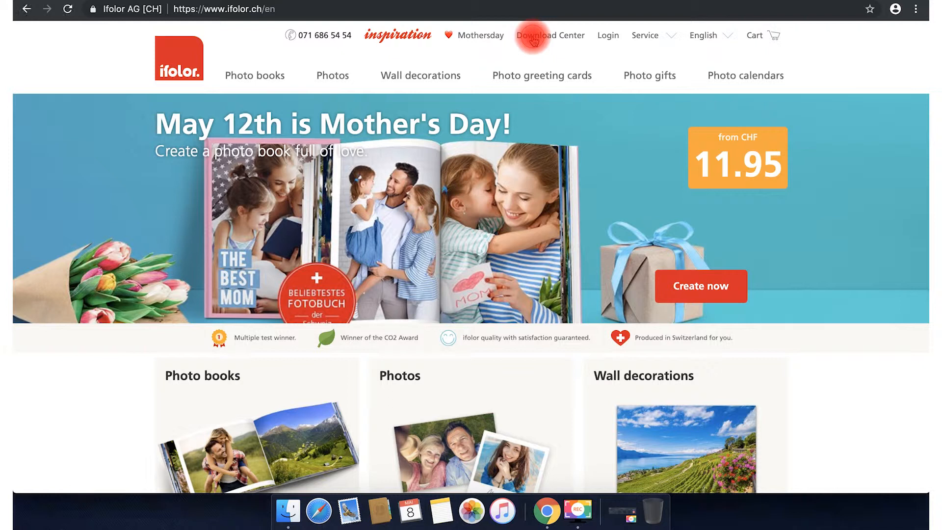
left_click(534, 38)
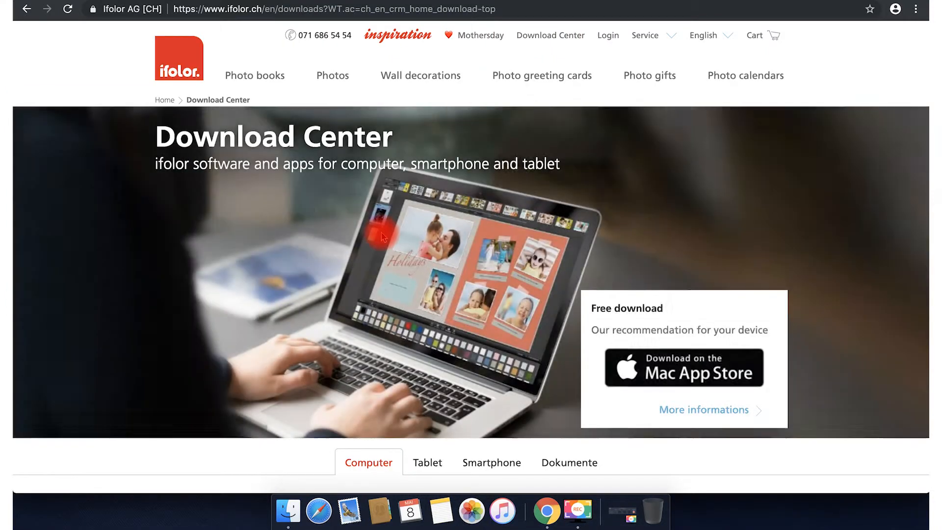
scroll(381, 233, "down", 3)
scroll(381, 233, "down", 9)
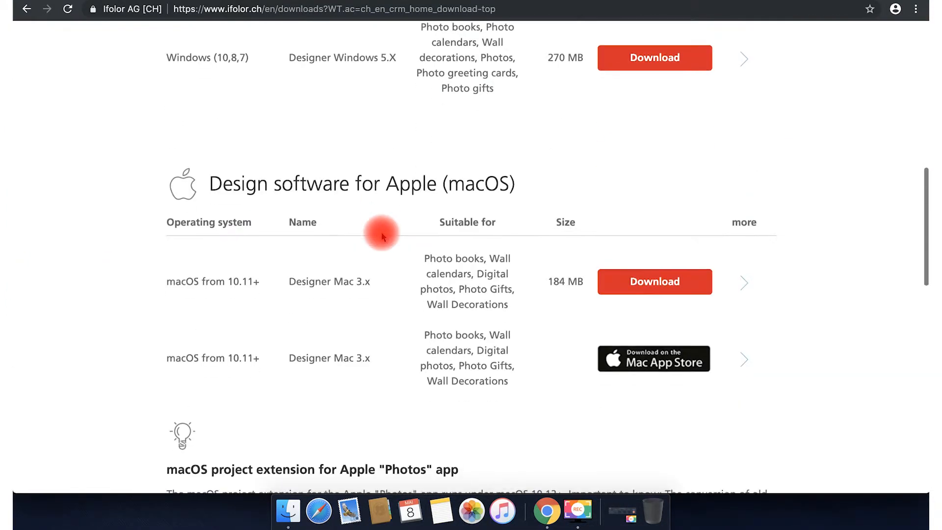
left_click(632, 349)
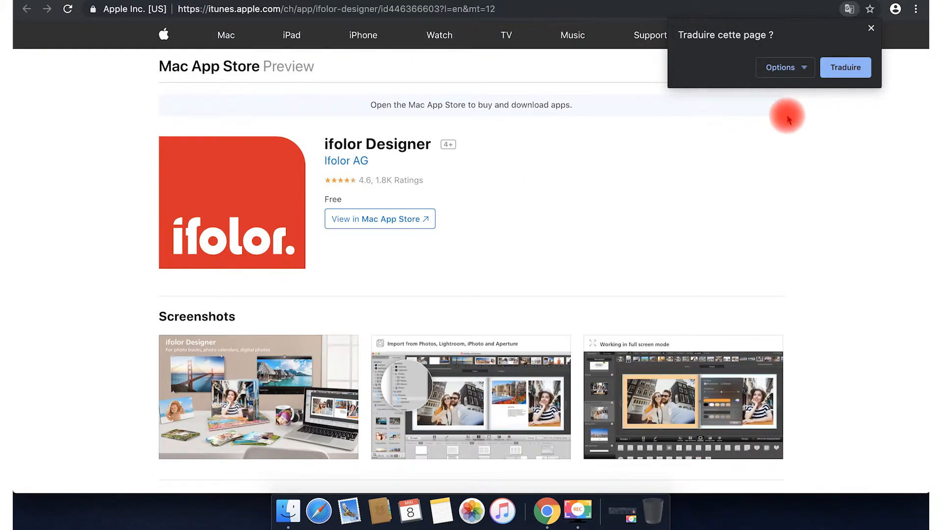
left_click(871, 28)
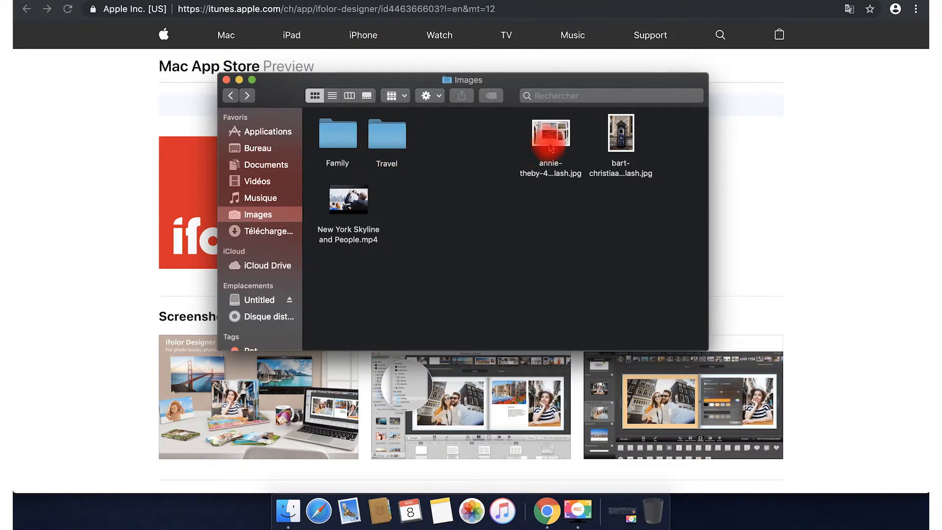
Step: Move the two loose JPG photos from the Images folder into the Travel folder and look through that folder's contents
left_click(550, 148)
left_click_drag(397, 150, 396, 150)
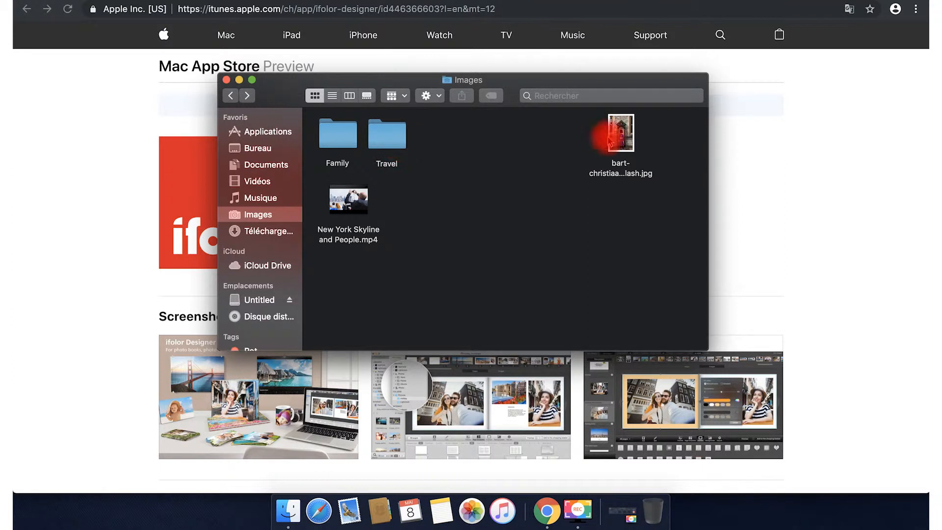
left_click_drag(628, 143, 402, 144)
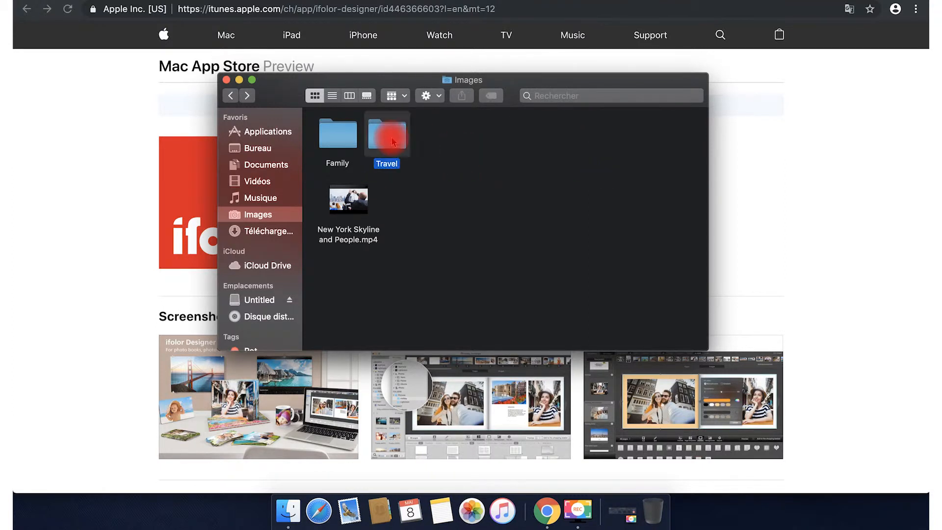
double_click(392, 142)
scroll(525, 237, "right", 5)
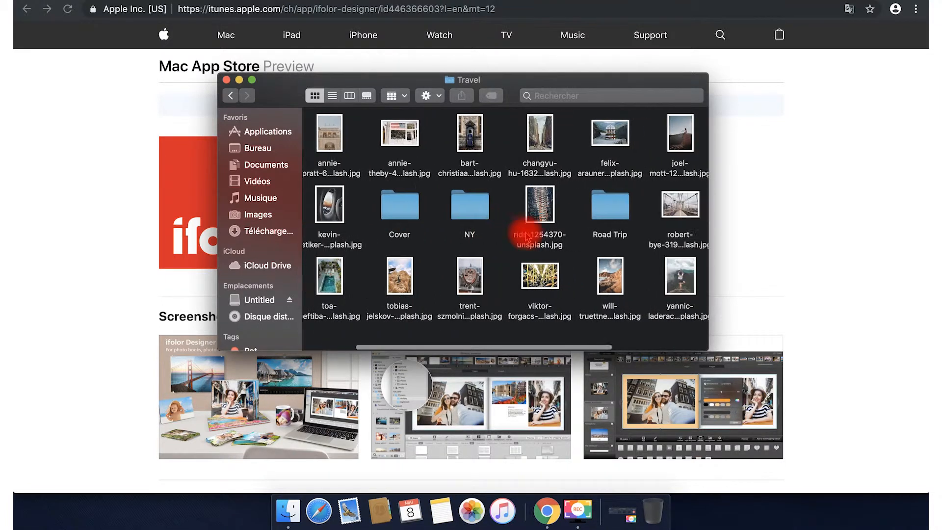
scroll(526, 237, "left", 5)
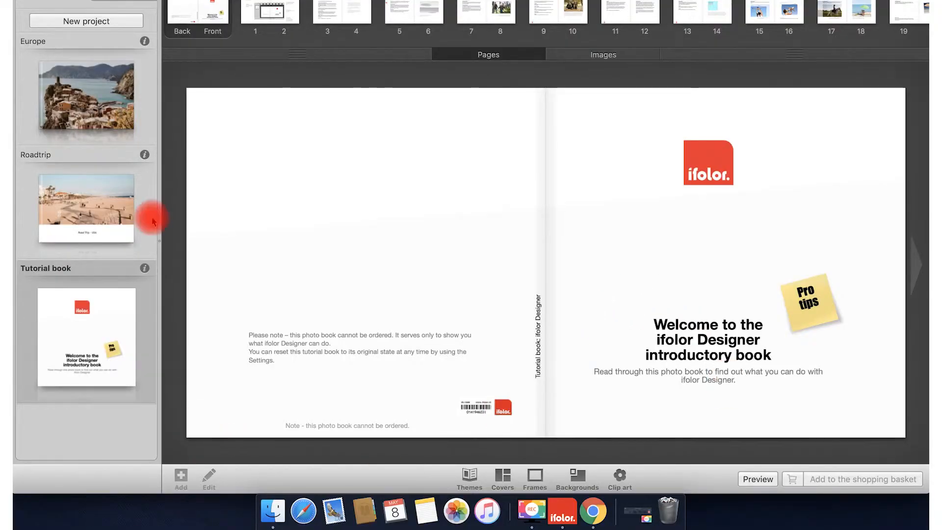
Step: Start a new project in ifolor Designer and choose the Photo books category
left_click(91, 24)
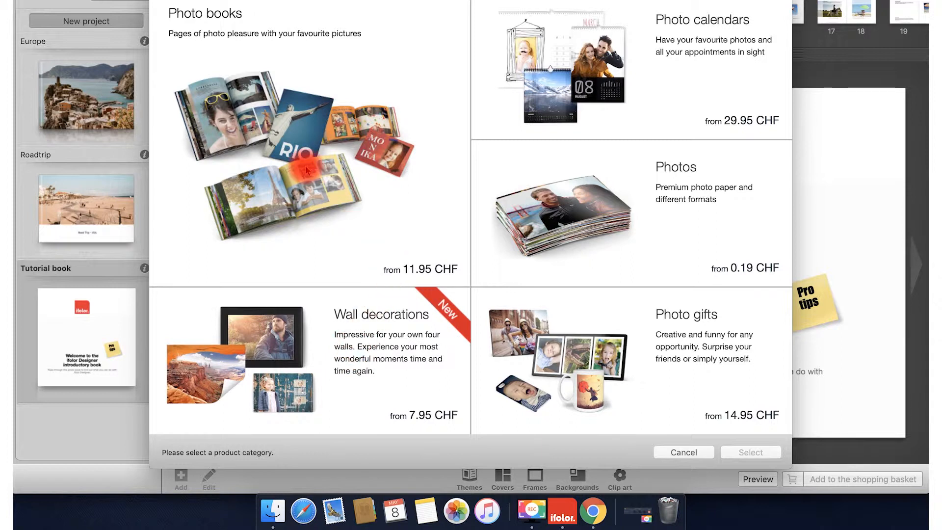
left_click(322, 146)
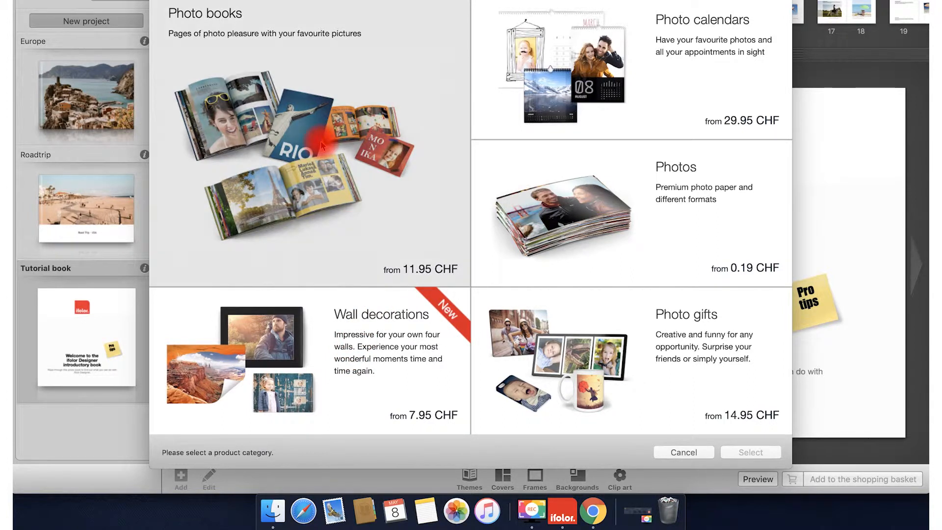
double_click(323, 146)
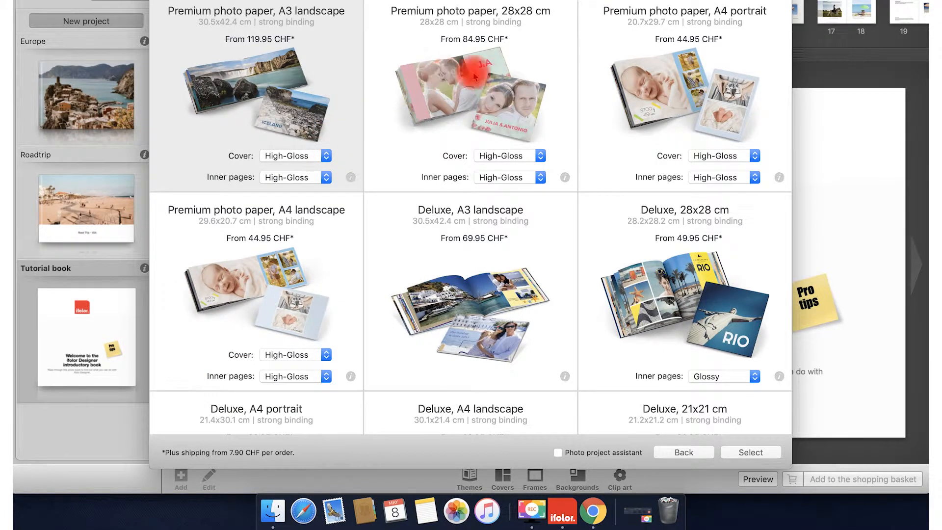
Step: Browse the photo book formats and set both cover and inner pages of the Premium photo paper, A3 landscape book to Matt
left_click(554, 91)
scroll(574, 214, "down", 4)
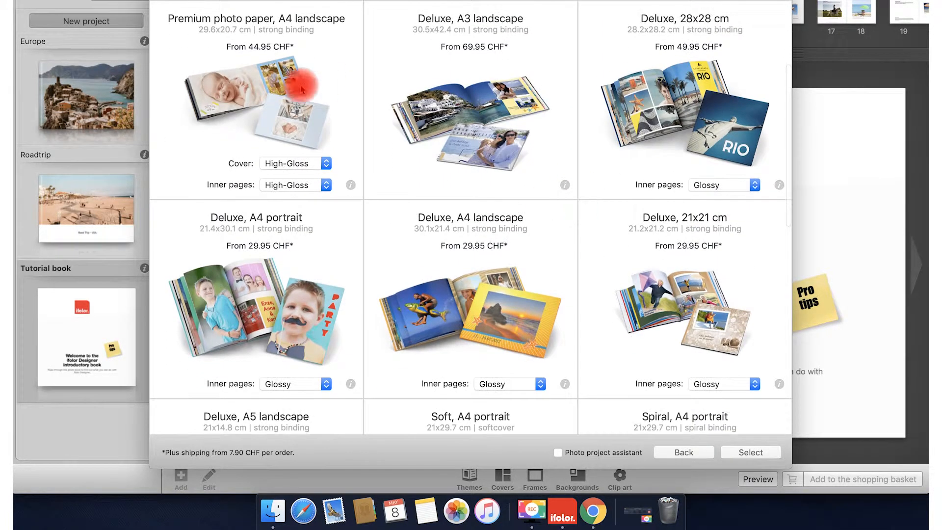
scroll(431, 286, "down", 5)
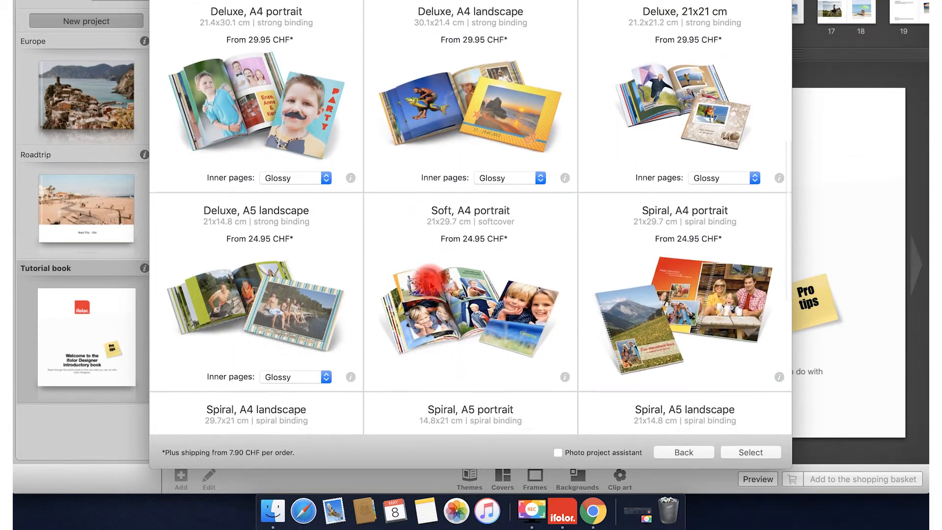
left_click(660, 203)
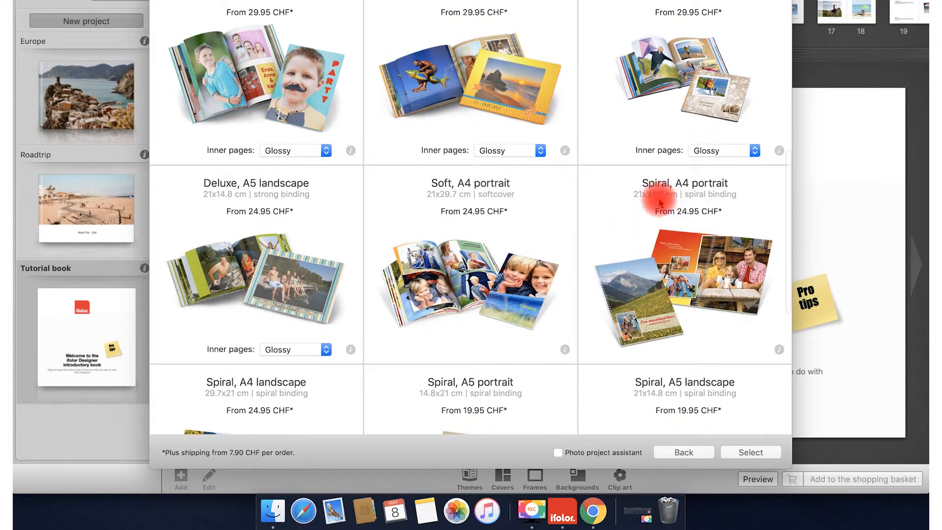
scroll(661, 202, "up", 10)
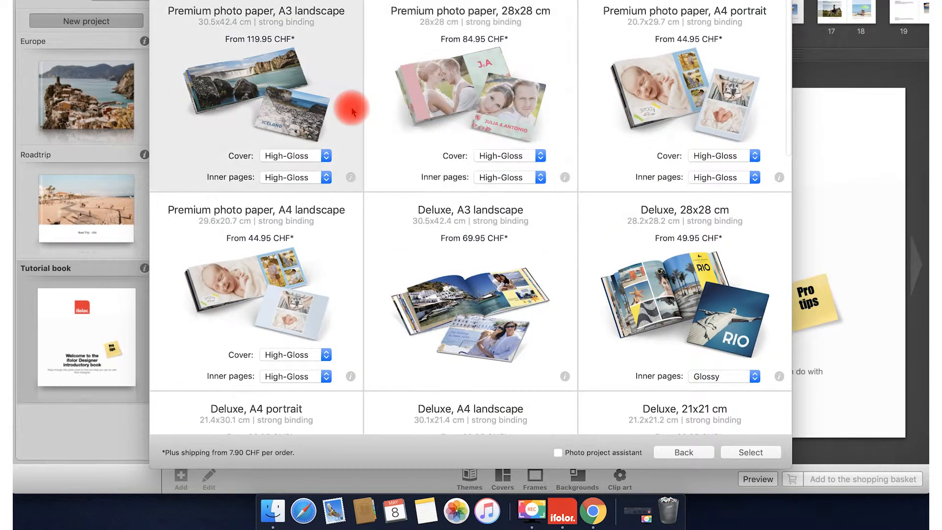
left_click(285, 150)
left_click(287, 144)
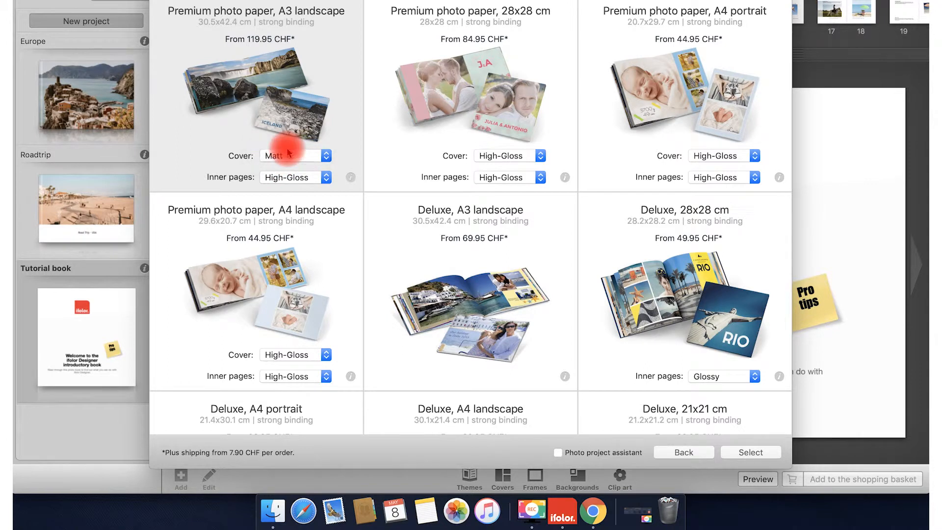
left_click(290, 177)
left_click(286, 169)
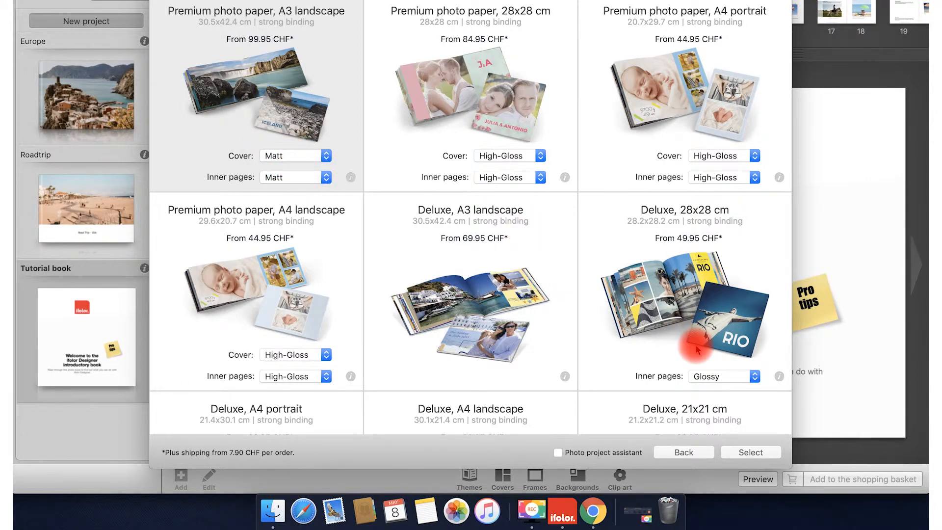
Step: Create the photo book in the chosen format, go to its first inner page and select the New photo book project
left_click(731, 453)
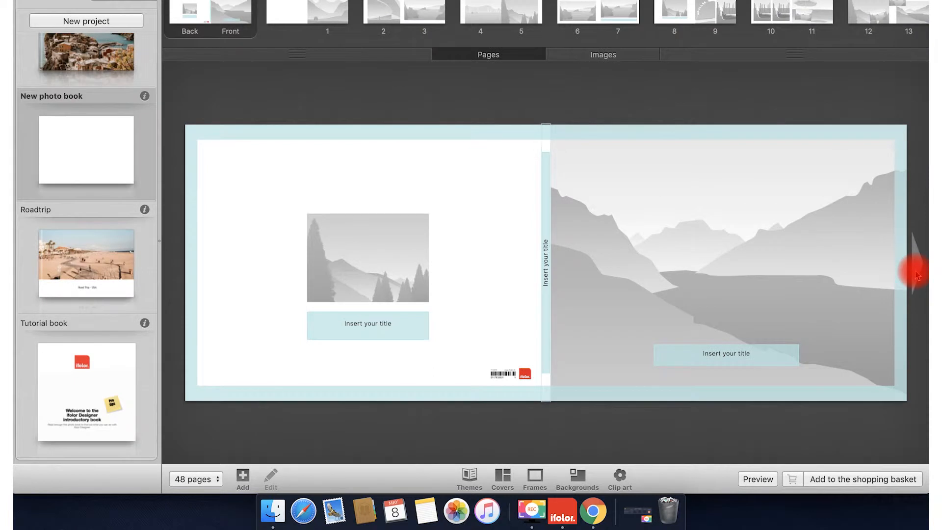
left_click(916, 275)
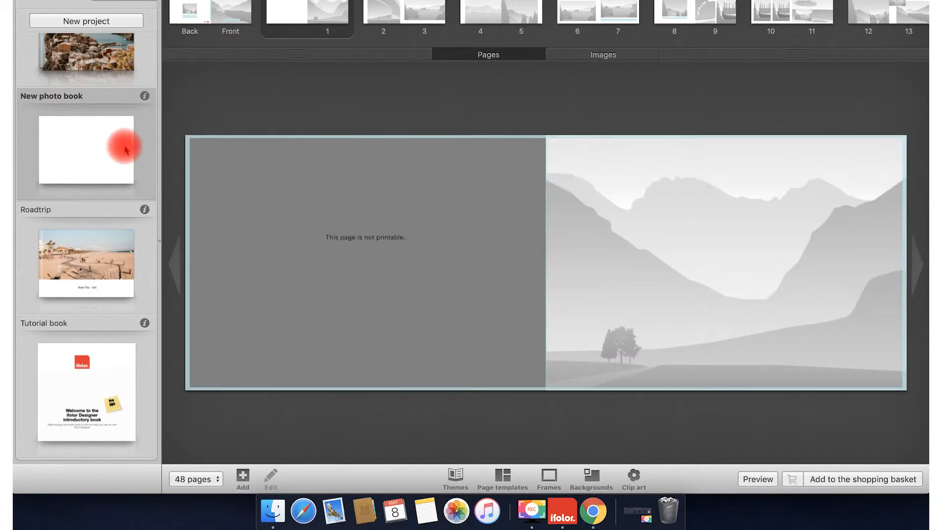
left_click(74, 98)
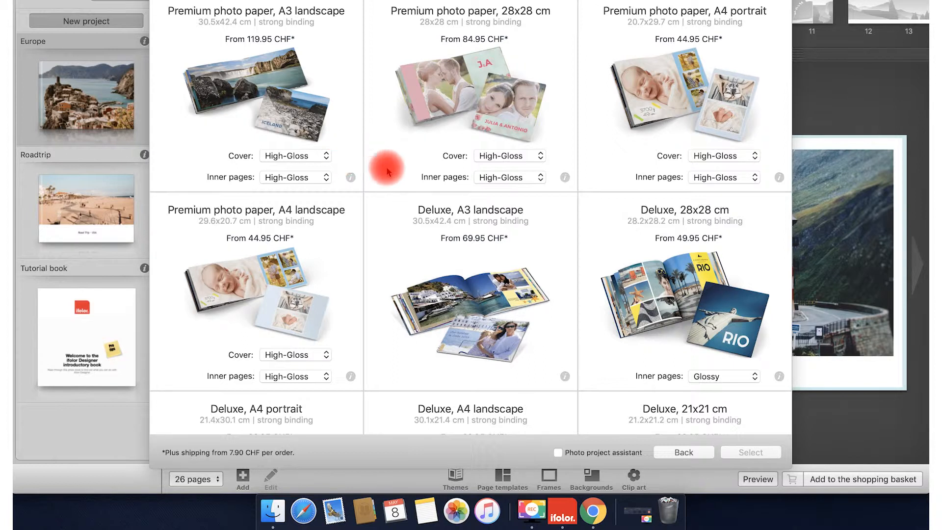
Step: Create a Premium photo paper, A3 landscape book with Matt cover and Matt inner pages, using the Photo project assistant
left_click(406, 137)
left_click(342, 123)
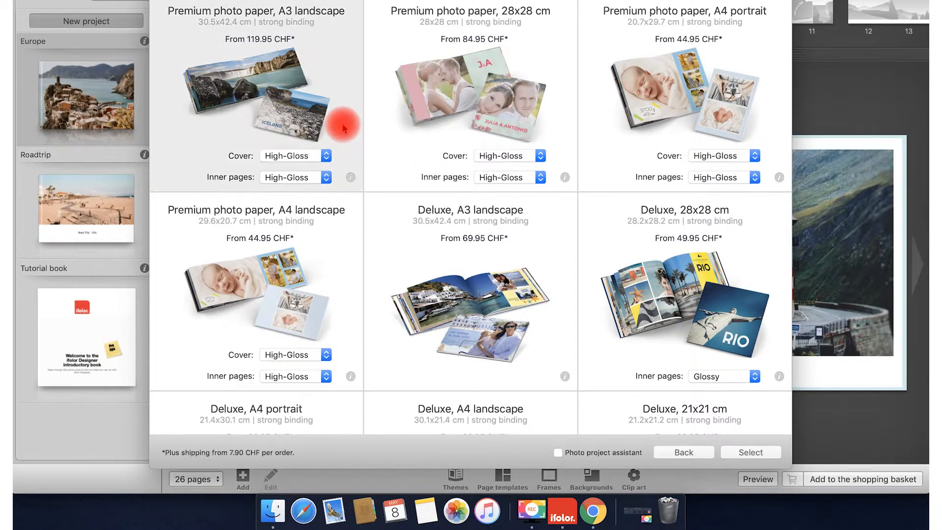
left_click(326, 155)
left_click(320, 145)
left_click(314, 178)
left_click(311, 167)
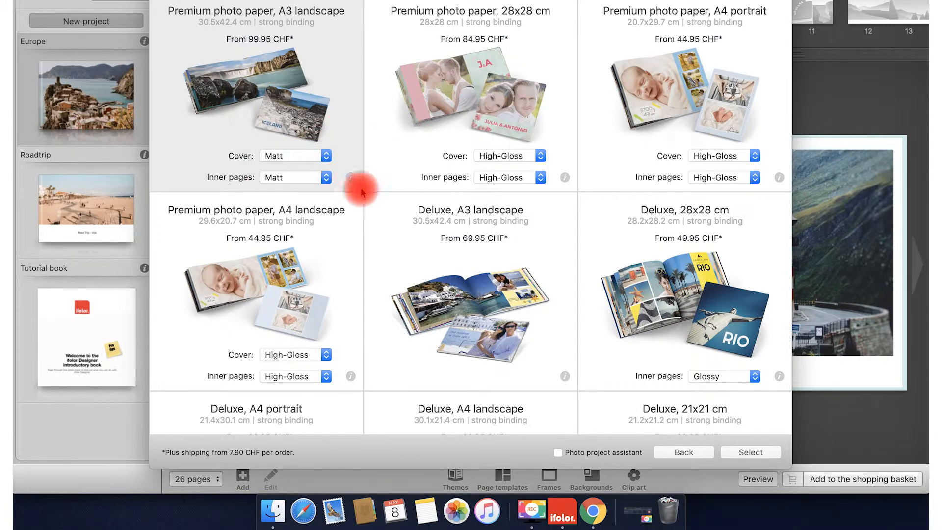
left_click(558, 456)
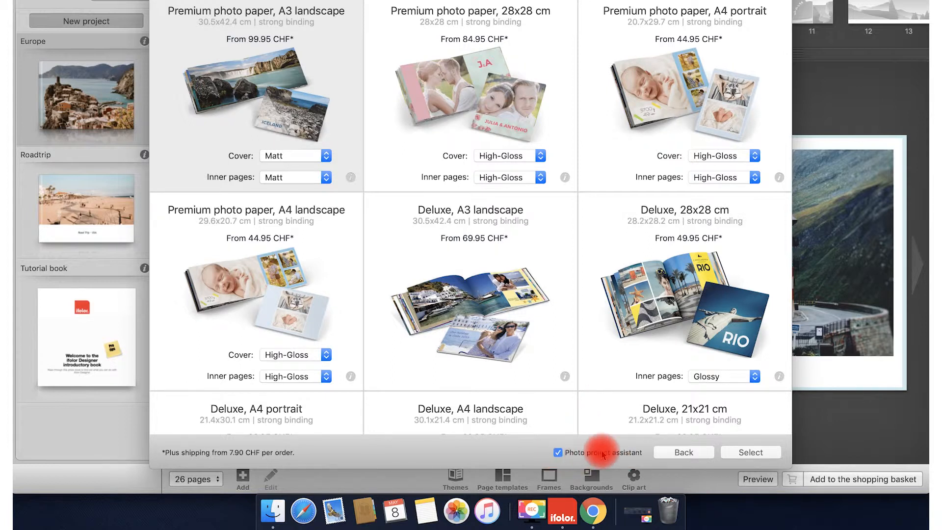
left_click(749, 452)
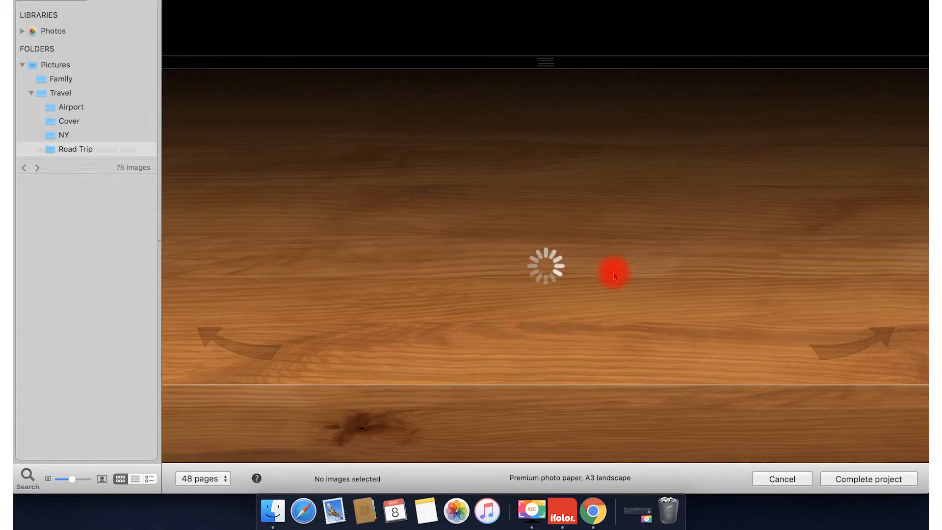
Step: Look through the design templates and choose Design - Layout 1 for the book
left_click(771, 260)
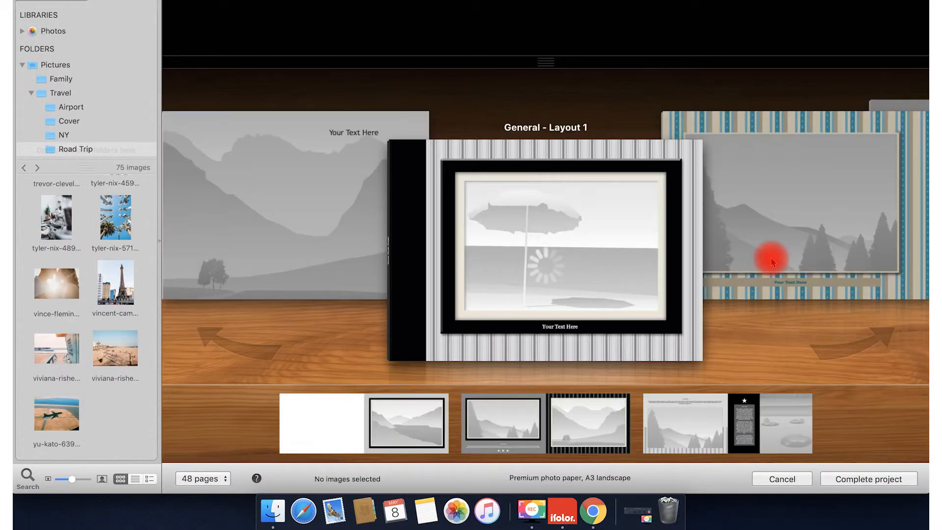
left_click(772, 261)
left_click(771, 262)
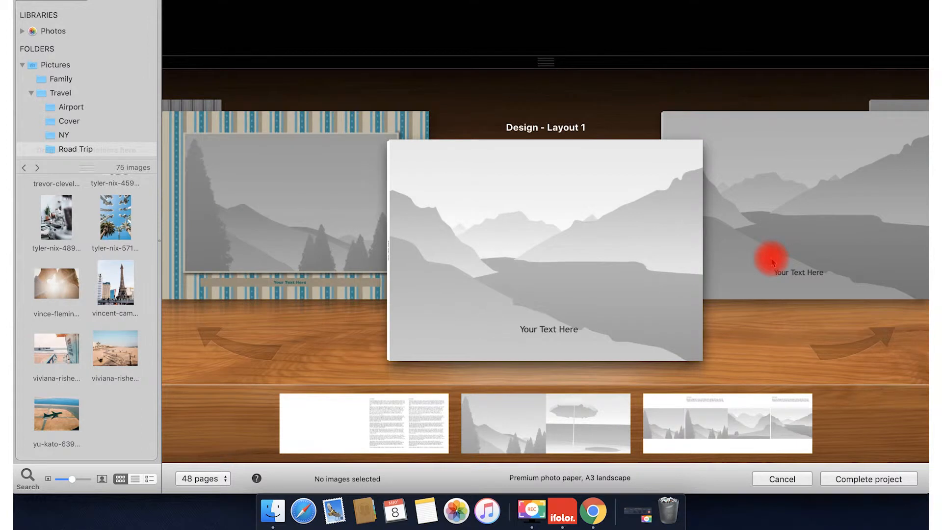
left_click(770, 260)
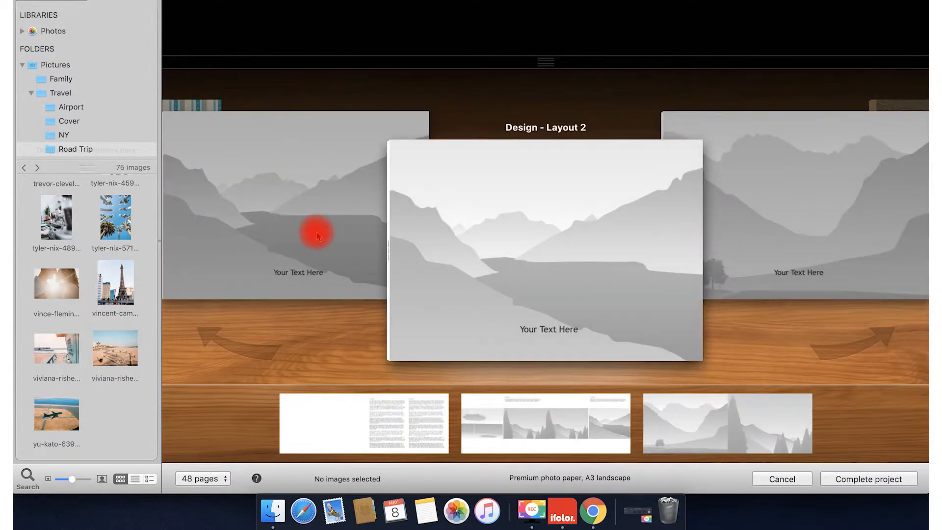
left_click(315, 235)
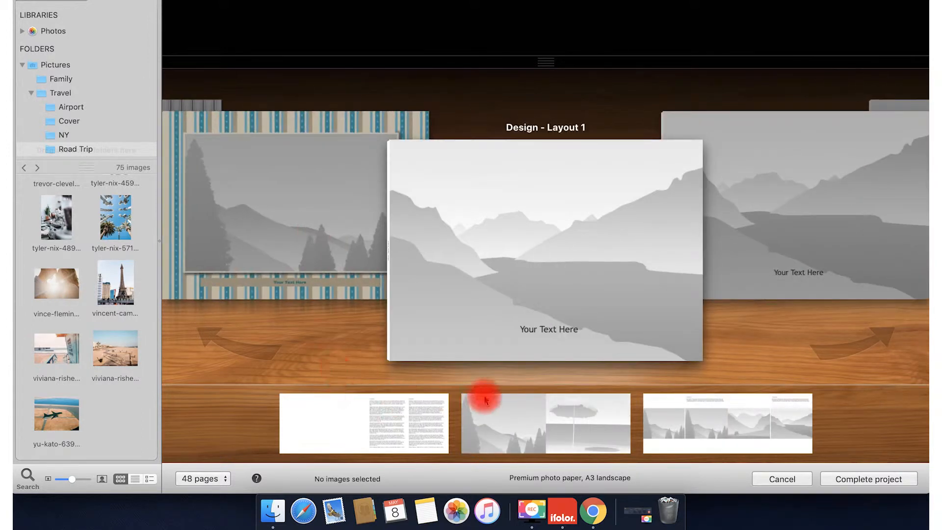
mouse_move(434, 342)
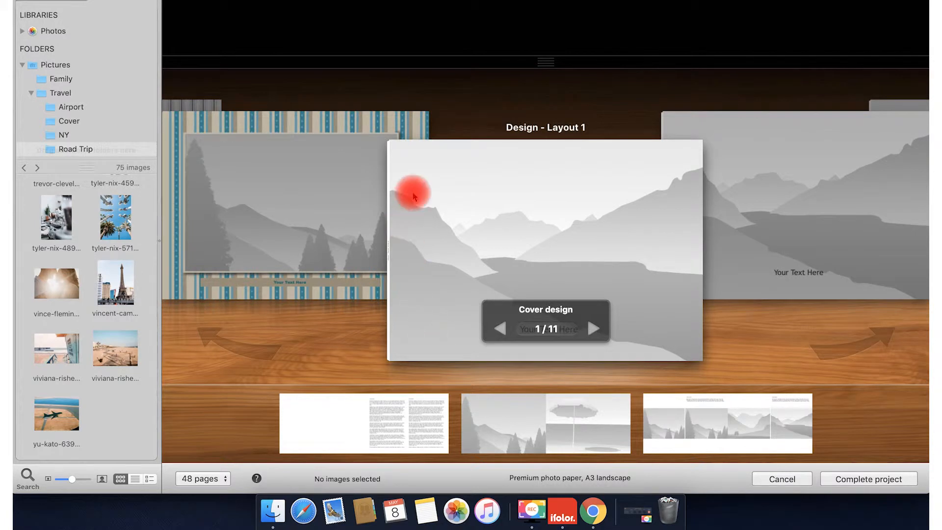
mouse_move(122, 13)
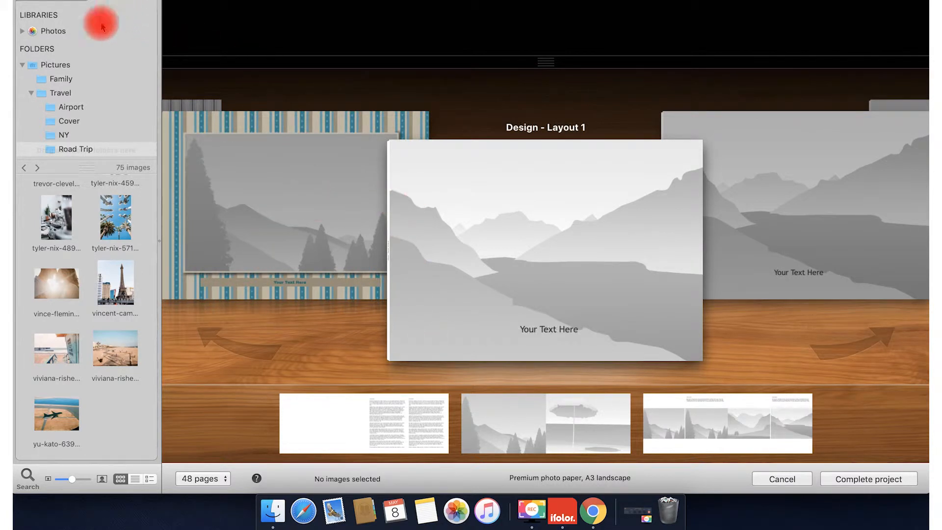
Step: Add six photos from the Road Trip folder inside Travel to the book's image selection
left_click(67, 93)
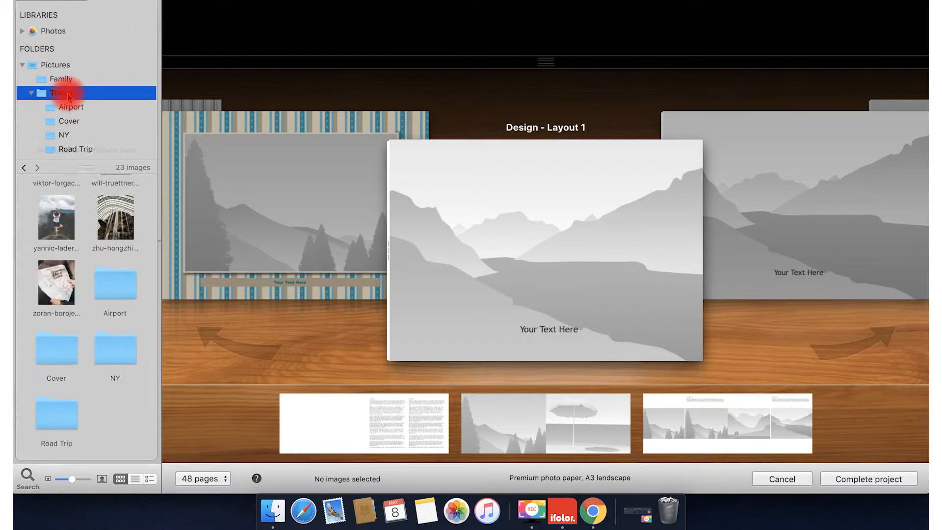
left_click(69, 149)
left_click_drag(27, 201, 131, 299)
left_click_drag(146, 383, 246, 26)
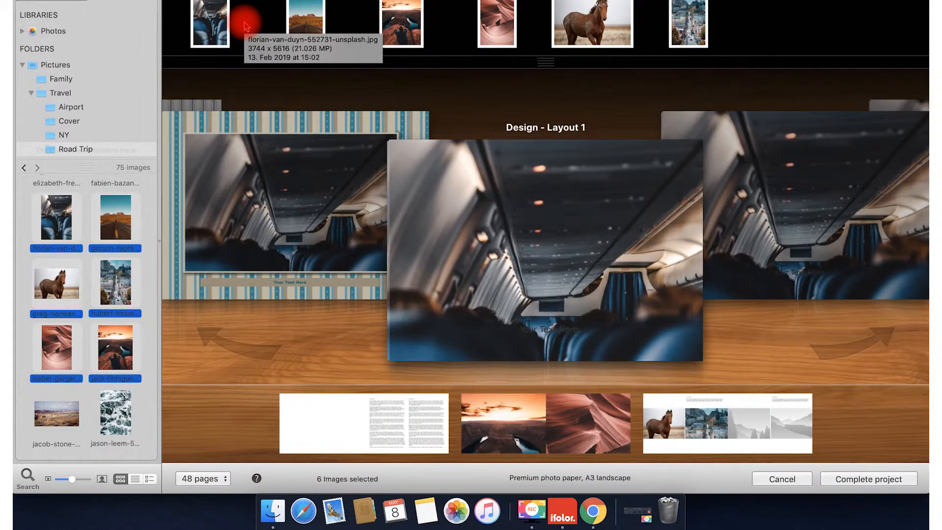
Step: Set the photo book's length to 26 pages
mouse_move(467, 211)
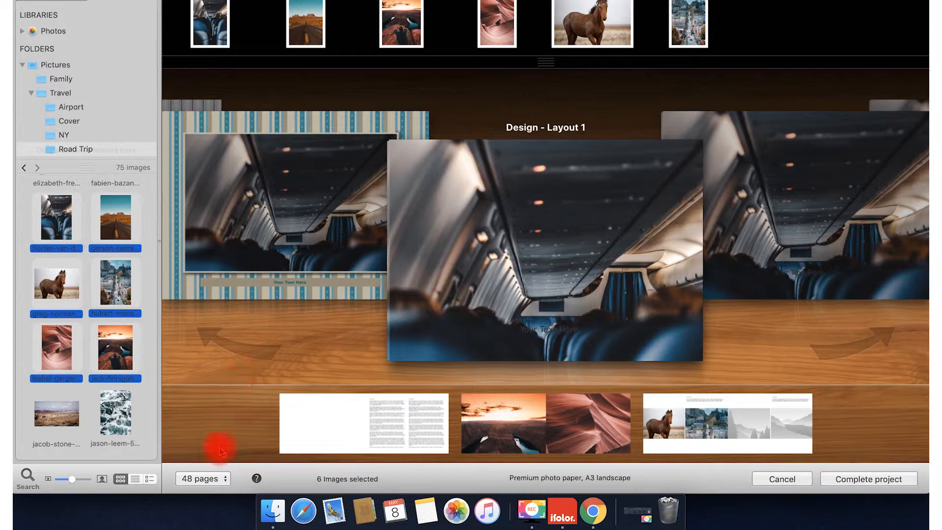
left_click(214, 479)
left_click_drag(215, 482, 197, 394)
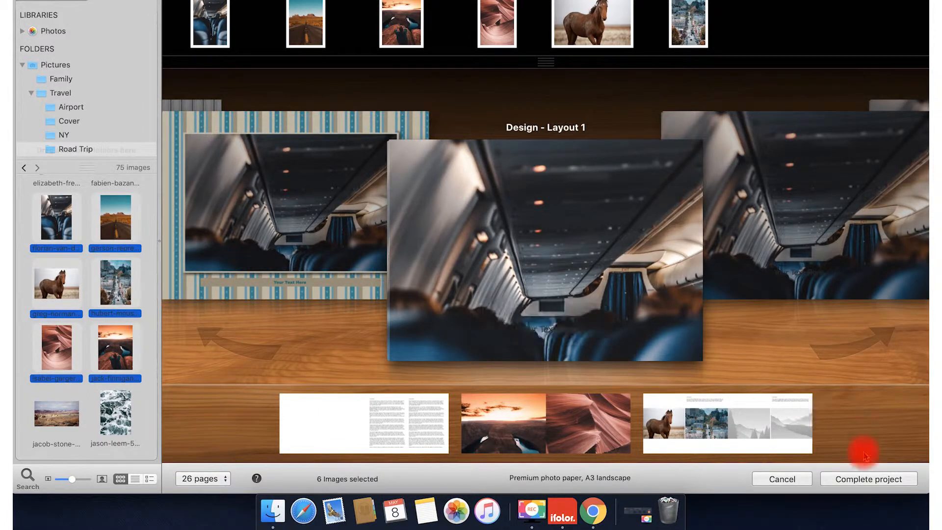
Step: Complete the assistant project to generate the photo book and page forward from the cover through its first spreads
left_click(857, 480)
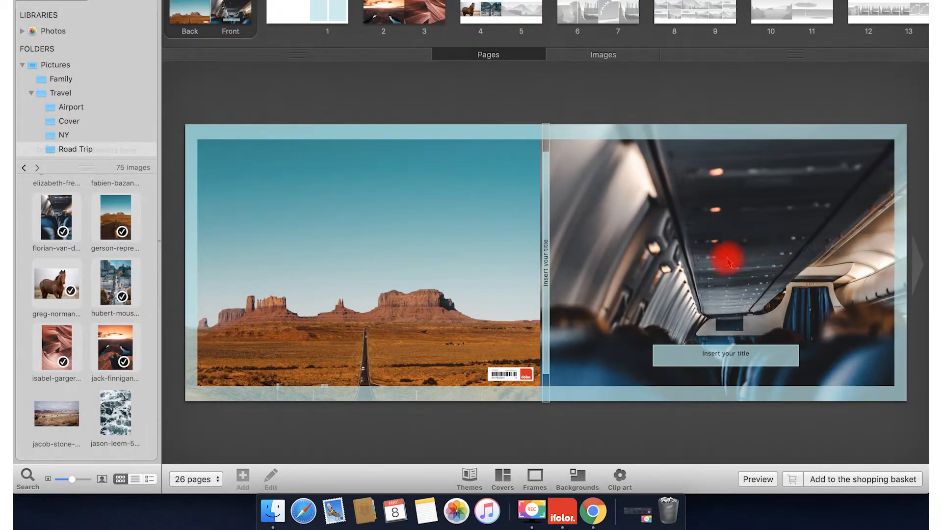
left_click(915, 274)
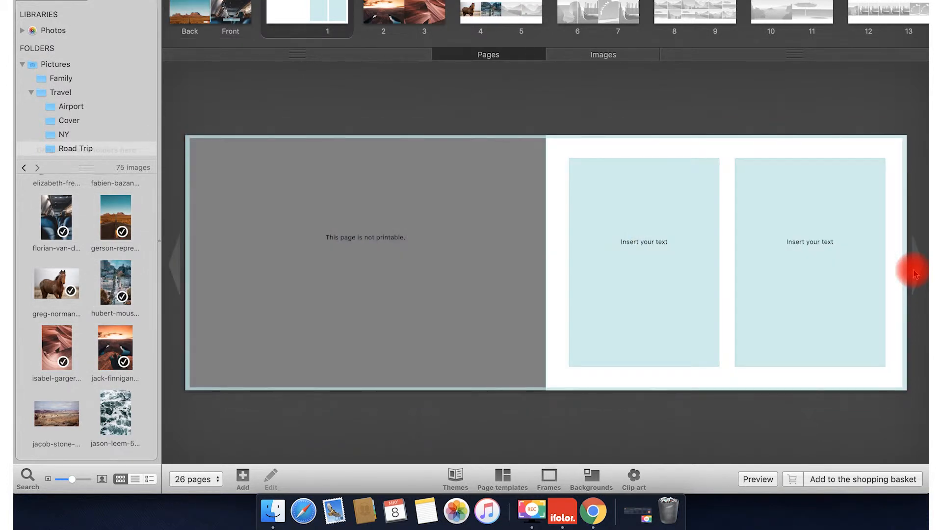
left_click(915, 274)
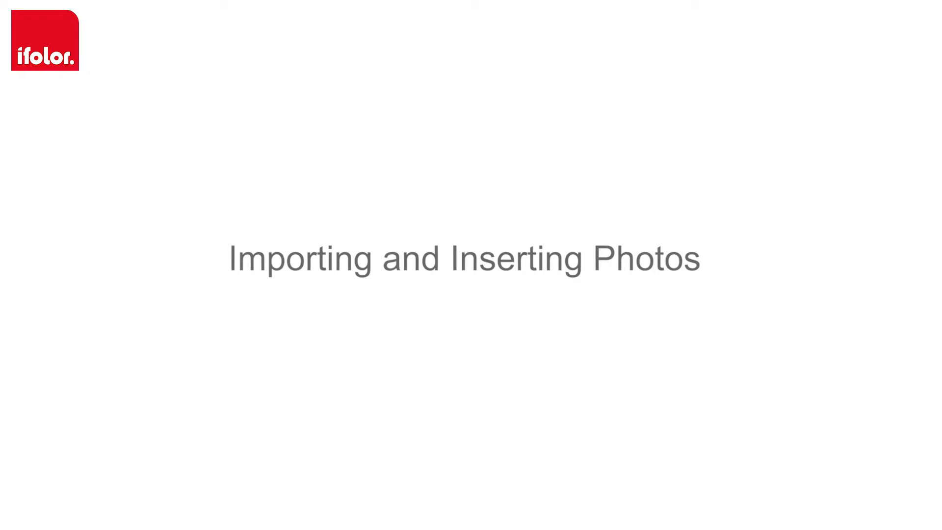
Step: Browse the available image sources for the Europe book, opening the Travel and Road Trip photo folders
left_click(883, 420)
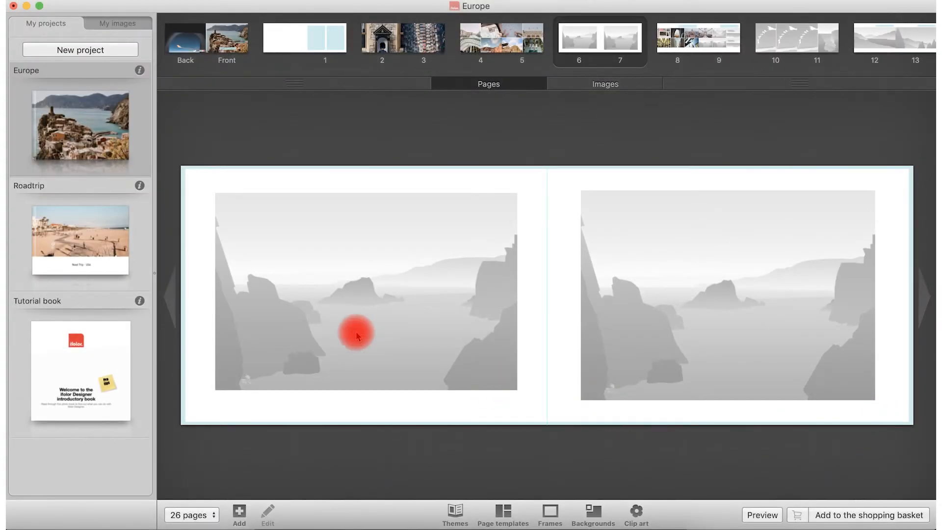
left_click(117, 25)
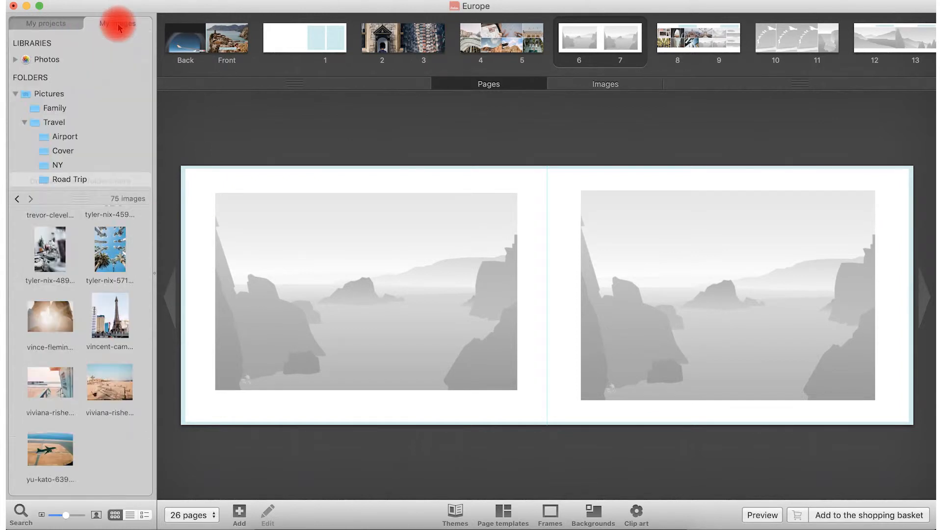
left_click(58, 123)
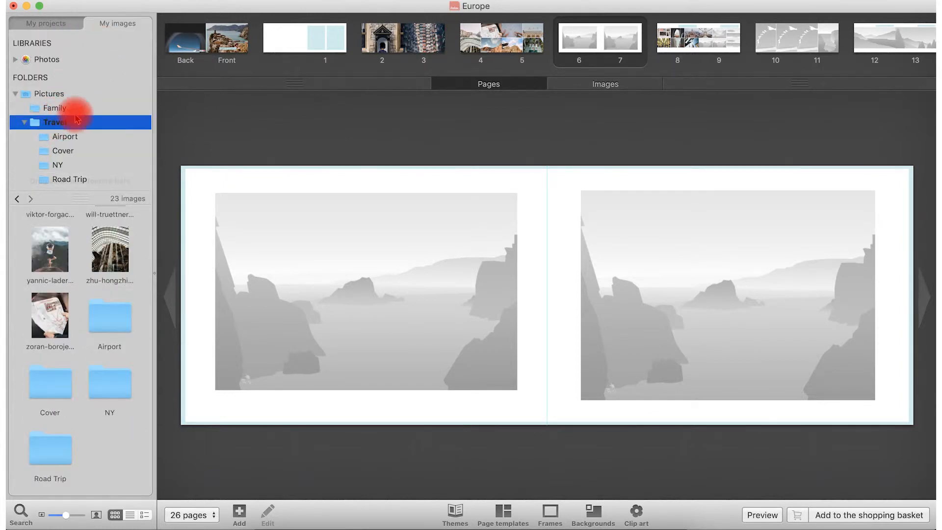
scroll(61, 153, "down", 3)
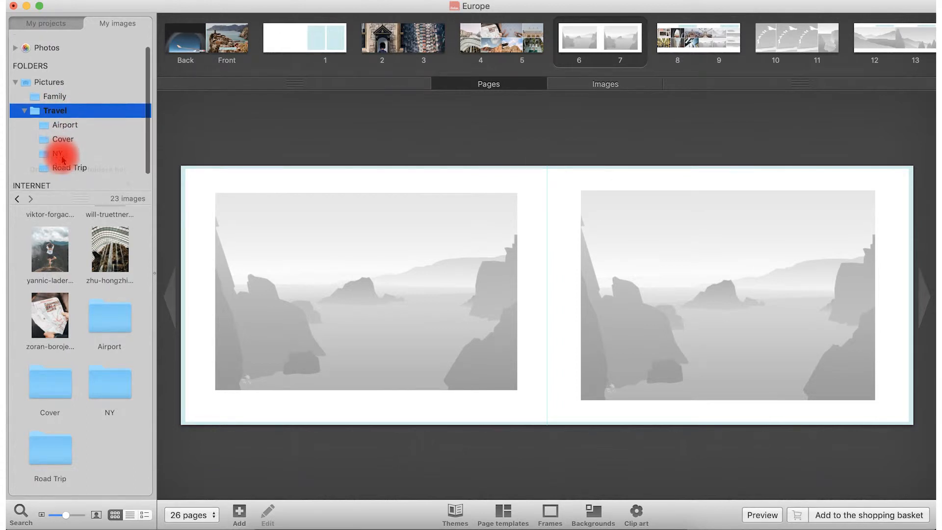
scroll(63, 149, "down", 1)
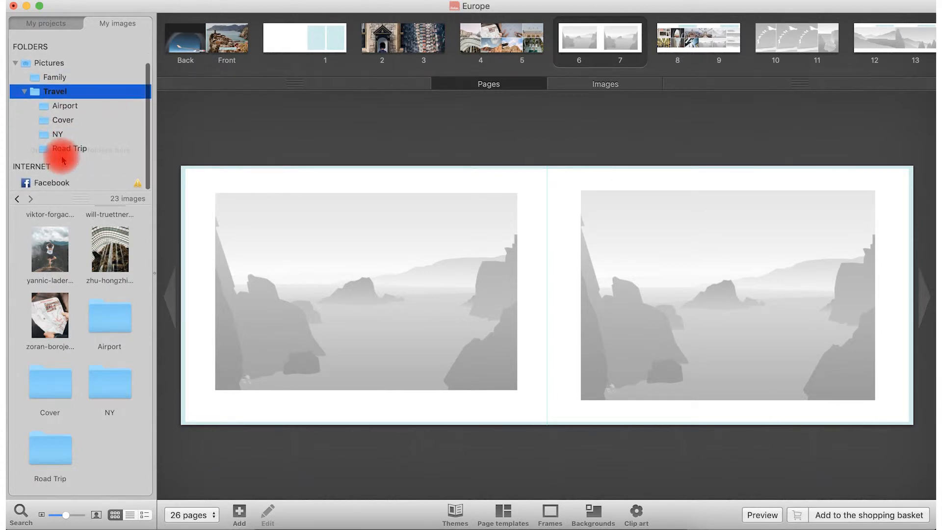
left_click(58, 150)
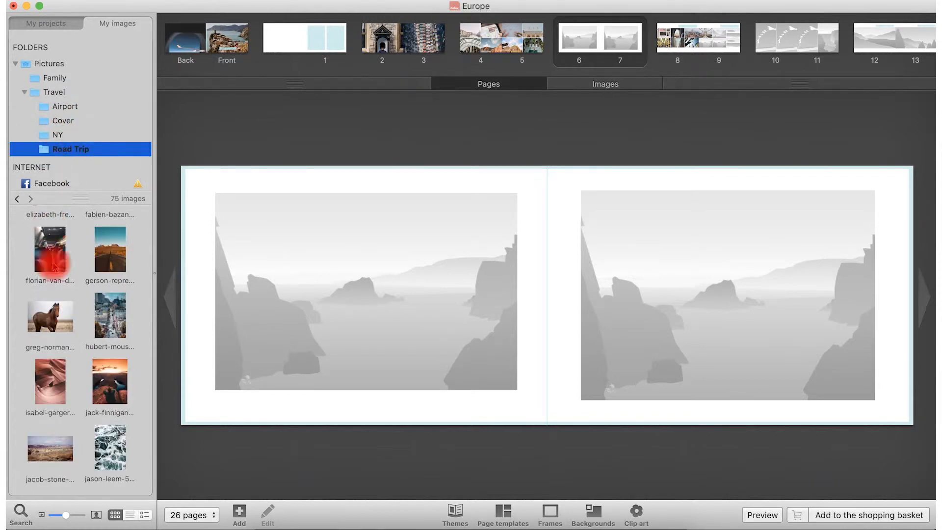
Step: Open the Facebook image source's login form and cancel it without signing in
left_click(53, 186)
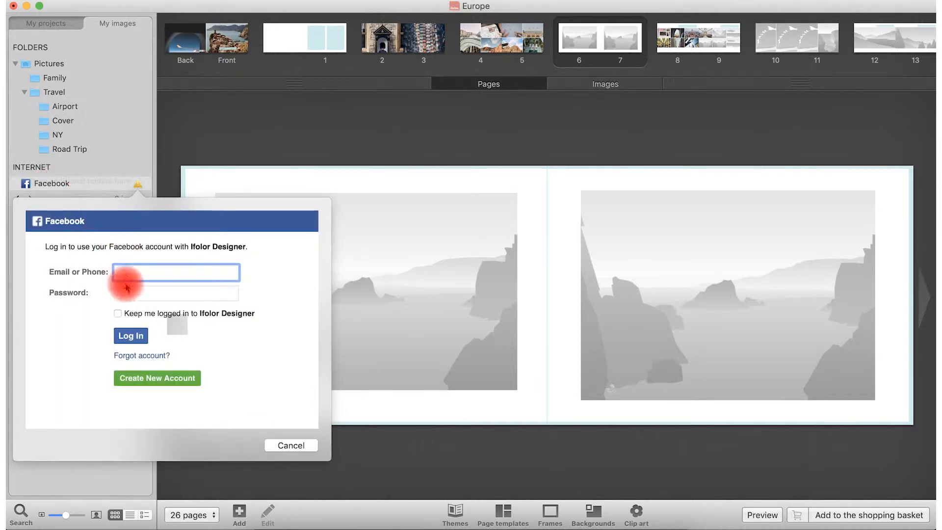
left_click(125, 293)
left_click(137, 270)
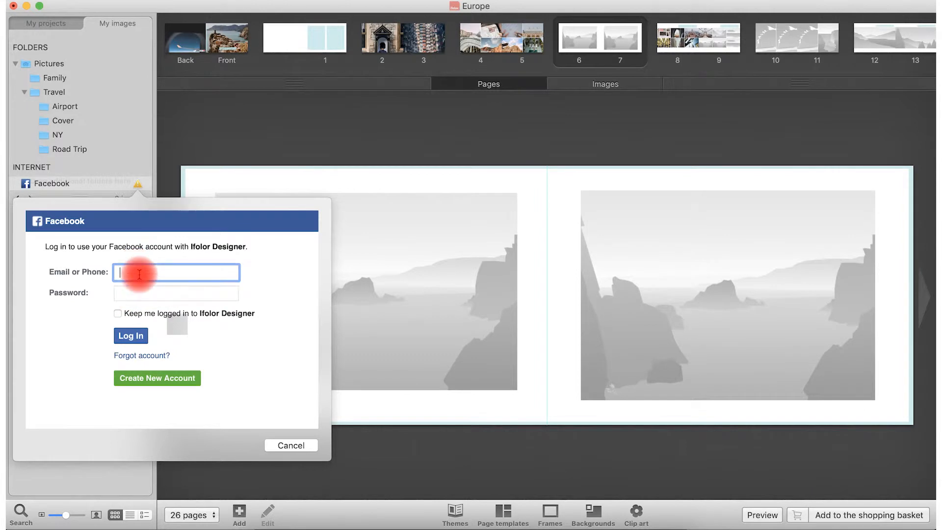
left_click(282, 448)
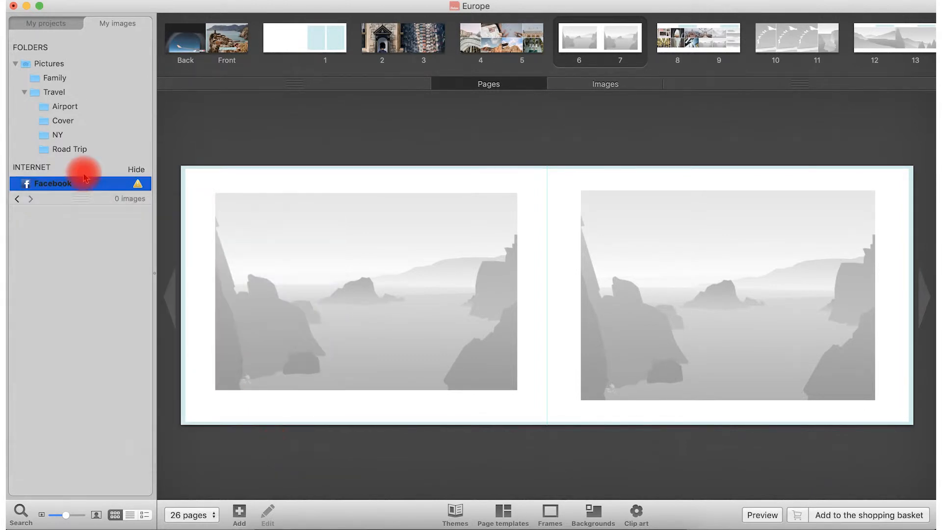
Step: Place the hotel photo on page 7 and the coastal village photo on page 6 from the Travel folder
left_click(67, 150)
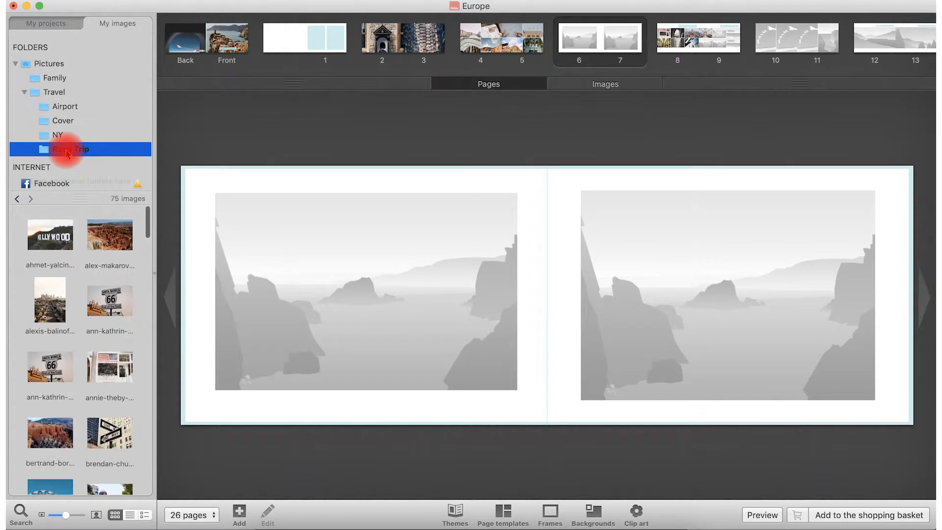
left_click(54, 92)
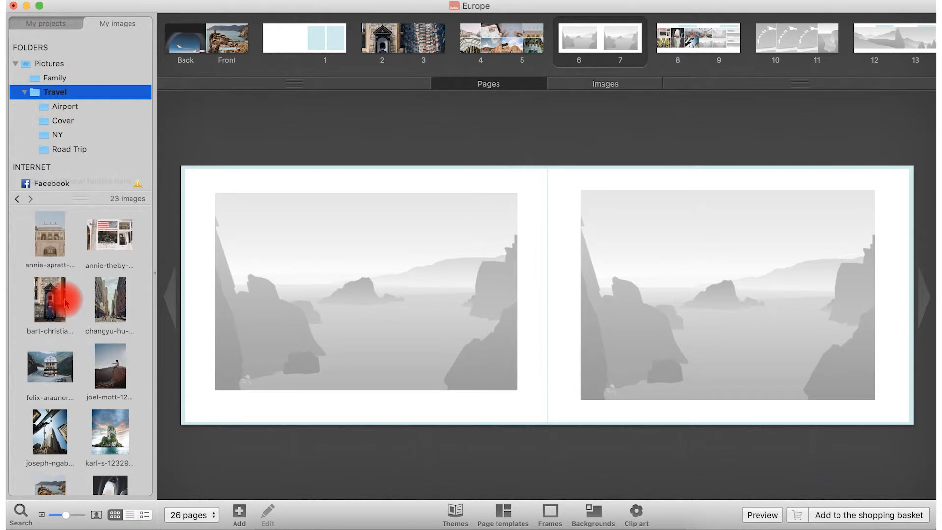
left_click_drag(58, 365, 650, 374)
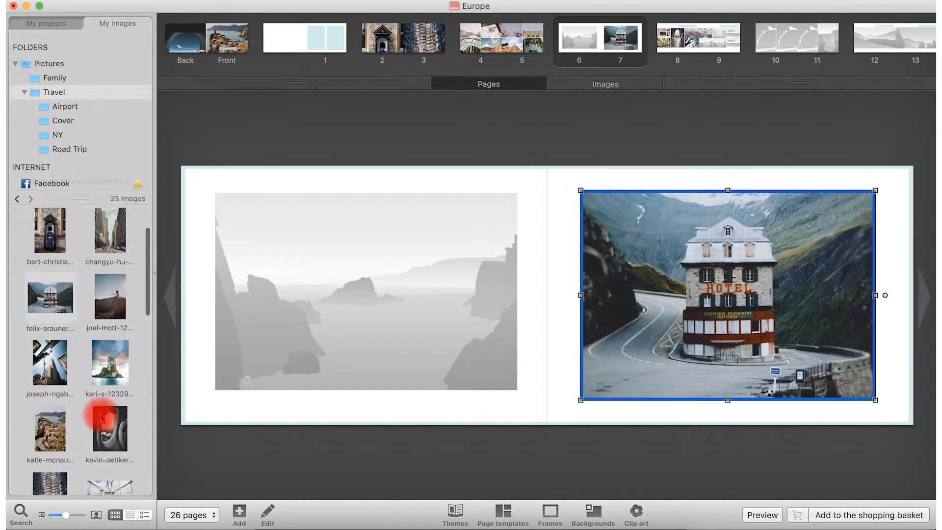
scroll(74, 425, "down", 3)
left_click_drag(38, 431, 315, 337)
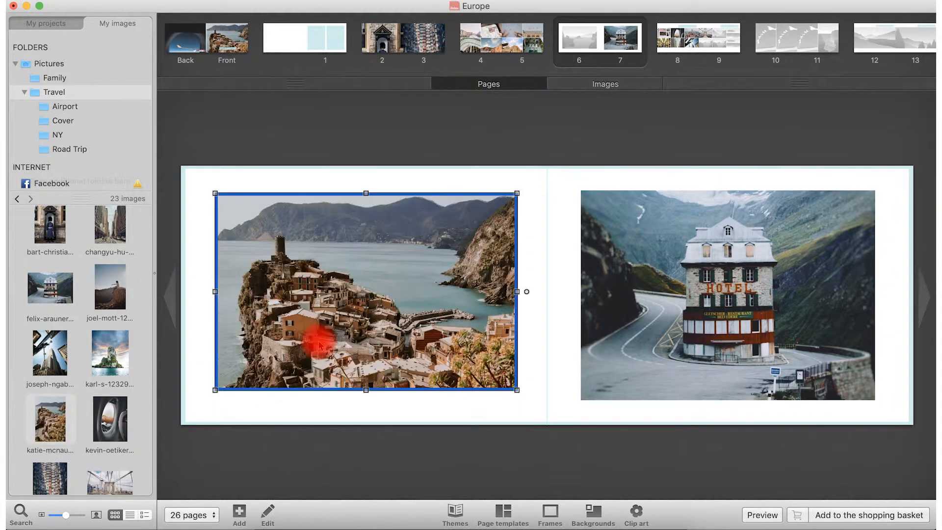
left_click(561, 326)
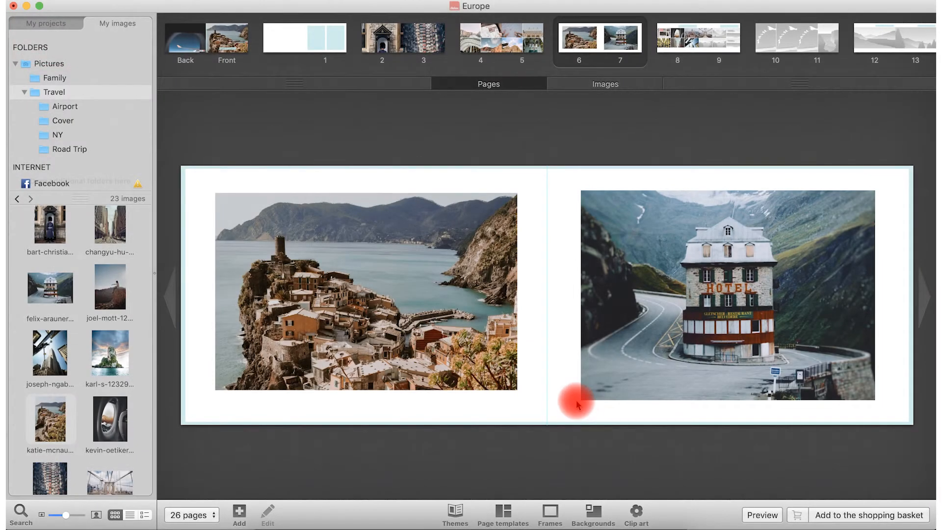
Step: Enlarge the coastal village photo on page 6 slightly and nudge it up and to the left
left_click(456, 337)
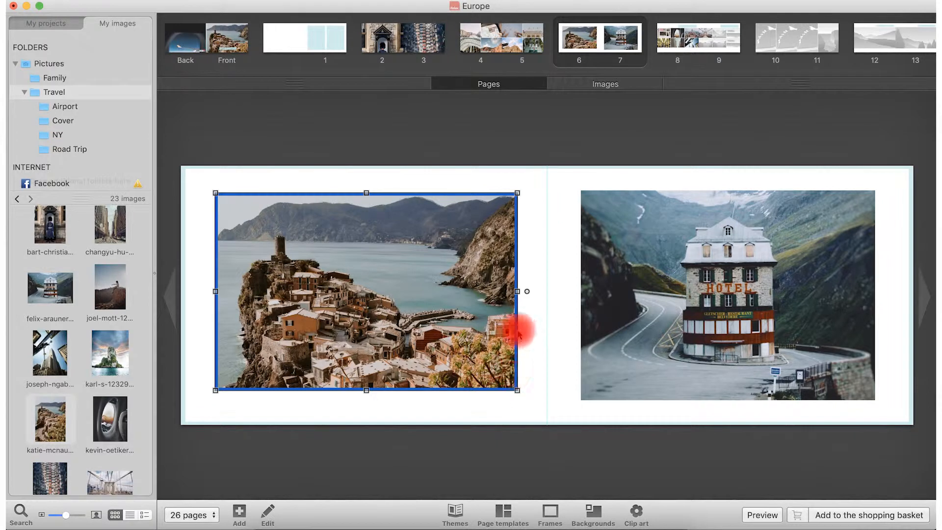
mouse_move(517, 391)
left_mouse_down()
mouse_move(414, 320)
mouse_move(526, 396)
left_mouse_up()
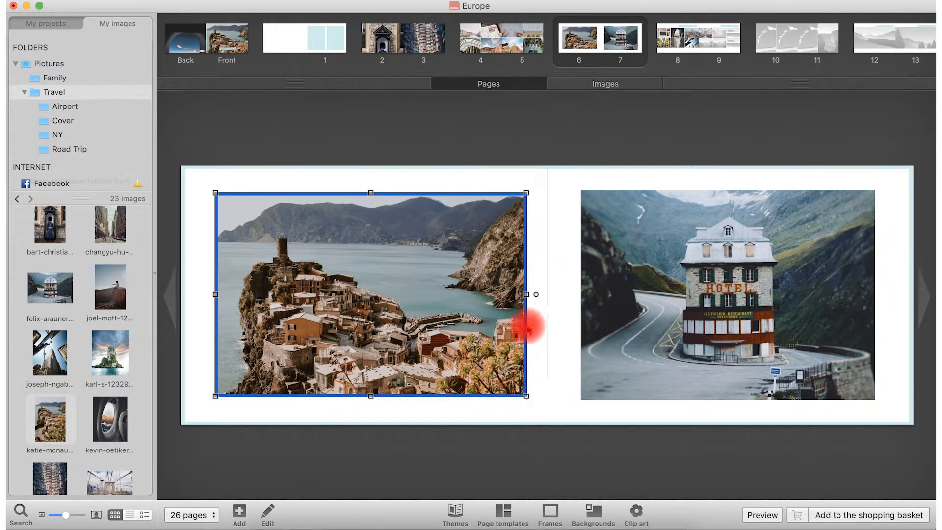
mouse_move(535, 294)
left_mouse_down()
mouse_move(530, 263)
mouse_move(536, 332)
mouse_move(533, 305)
left_mouse_up()
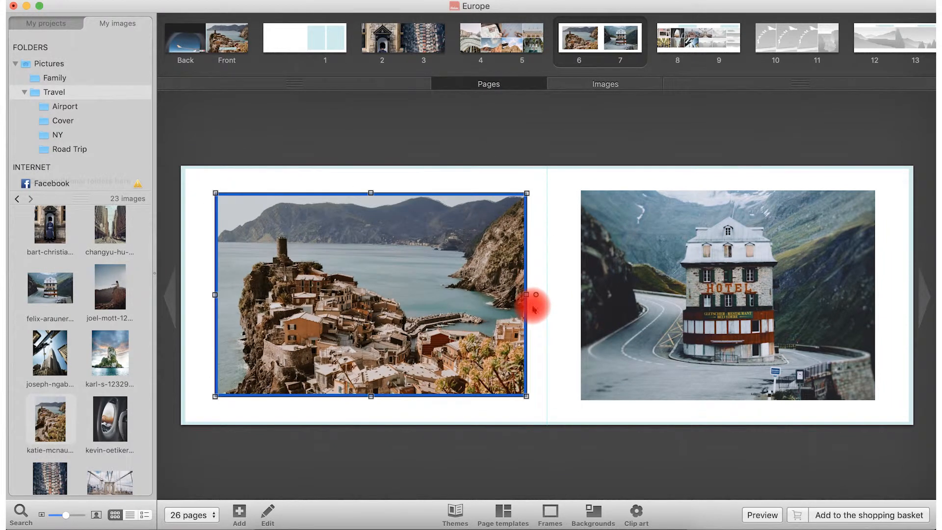
left_click(539, 331)
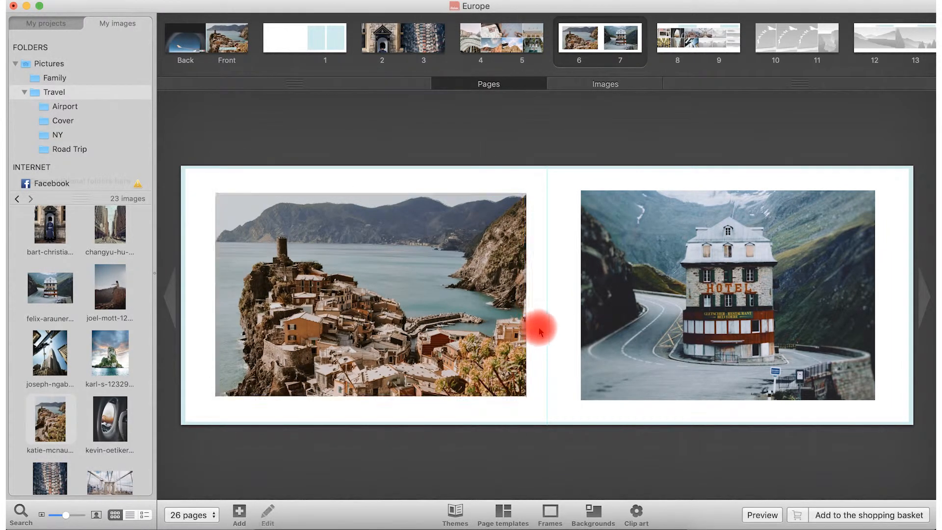
left_click_drag(488, 321, 533, 335)
left_click(535, 337)
Step: Open the coastal village photo in the image editor and set its contrast to -6
left_click(330, 280)
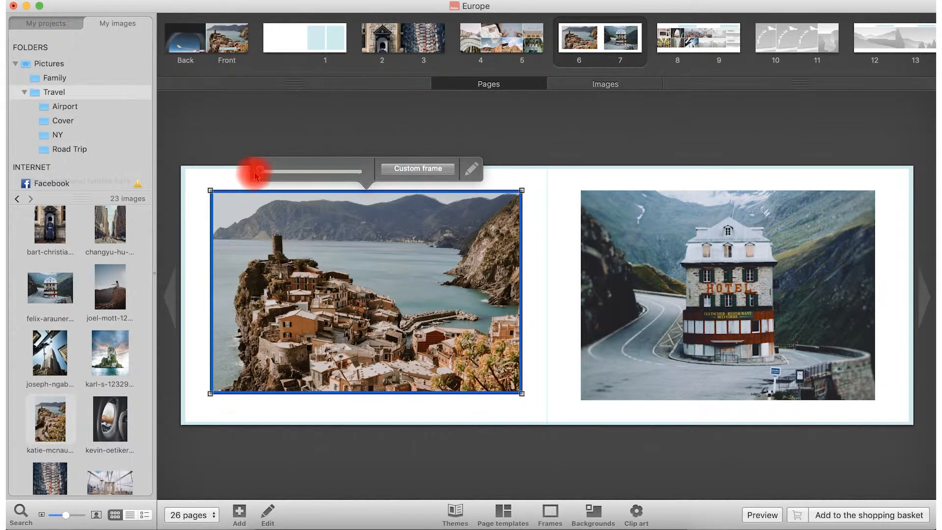
mouse_move(260, 174)
left_mouse_down()
mouse_move(288, 170)
mouse_move(250, 176)
left_mouse_up()
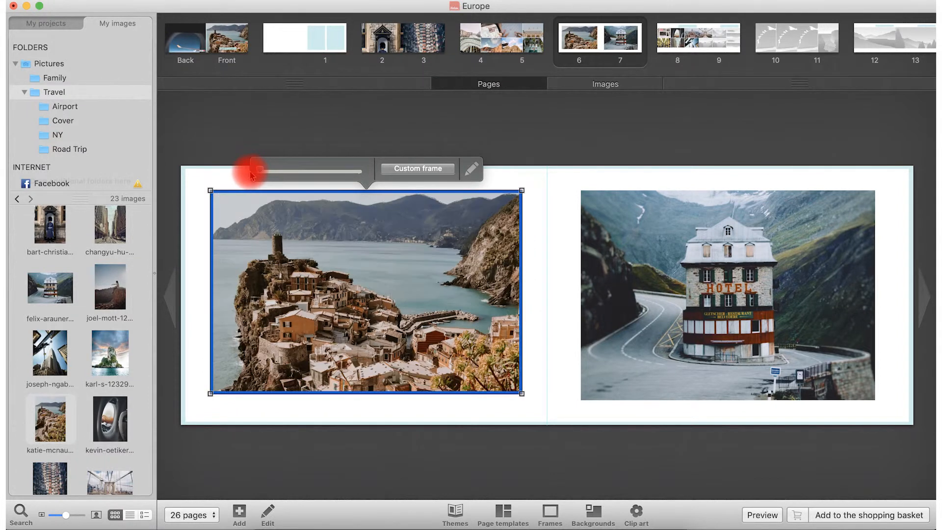
double_click(471, 172)
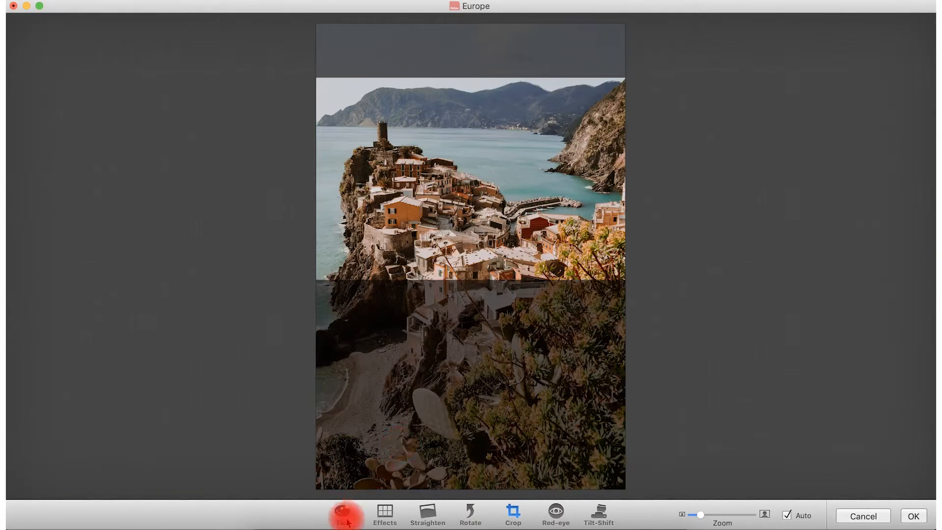
left_click(343, 515)
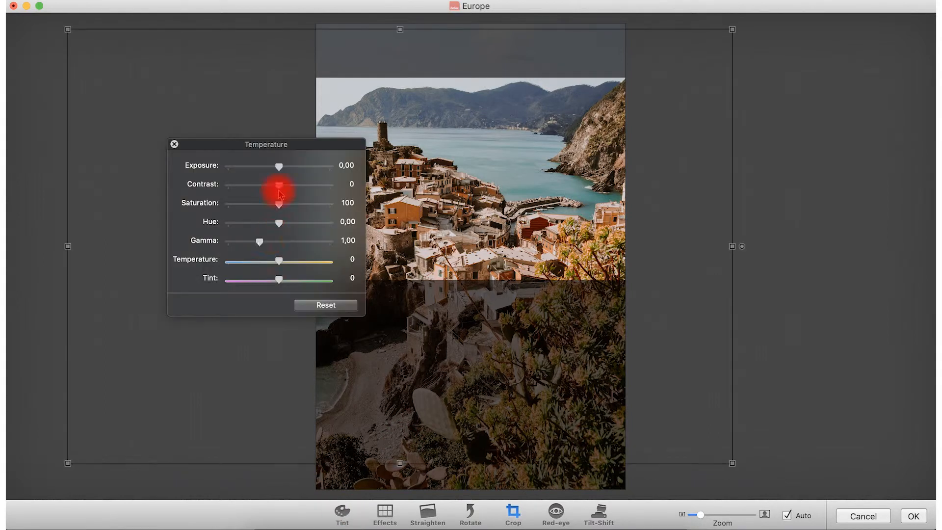
mouse_move(280, 189)
left_mouse_down()
mouse_move(268, 189)
mouse_move(277, 190)
left_mouse_up()
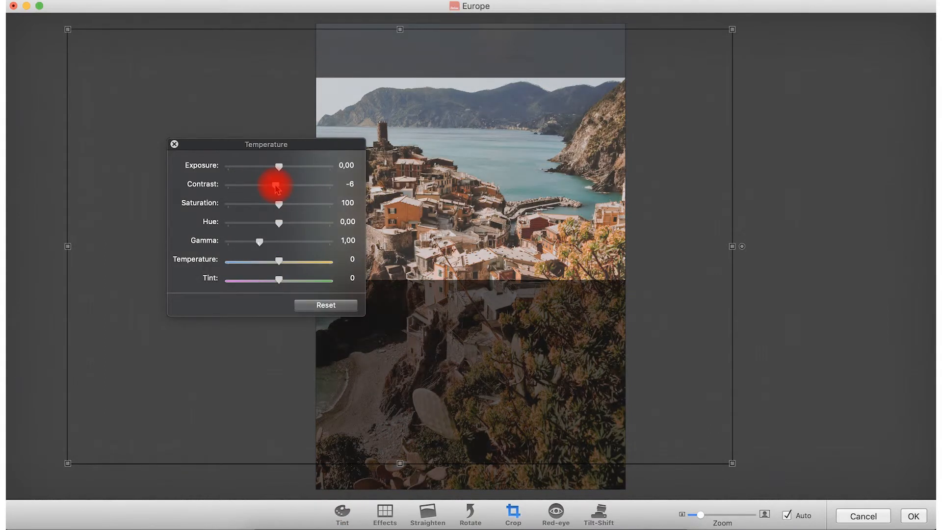
left_click(175, 144)
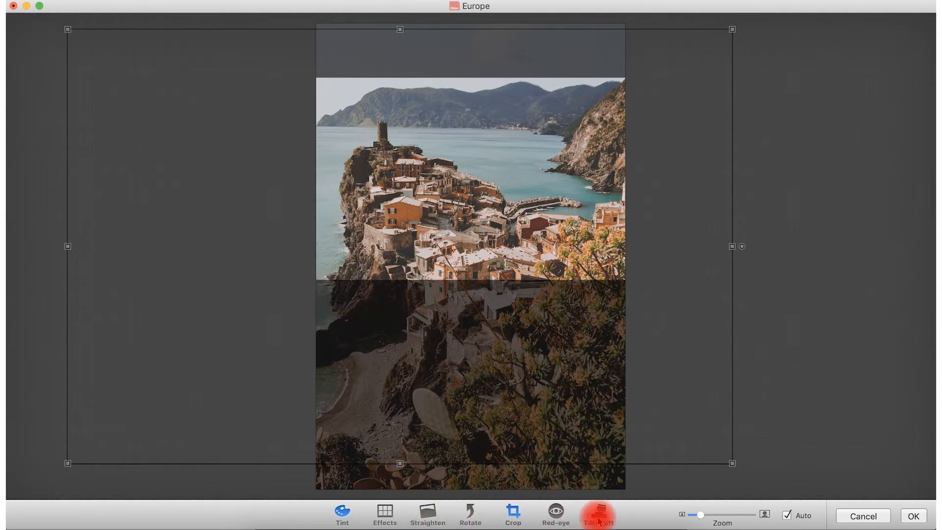
Step: Try the B/W and Mask effects on the coastal village photo, then remove them
left_click(385, 514)
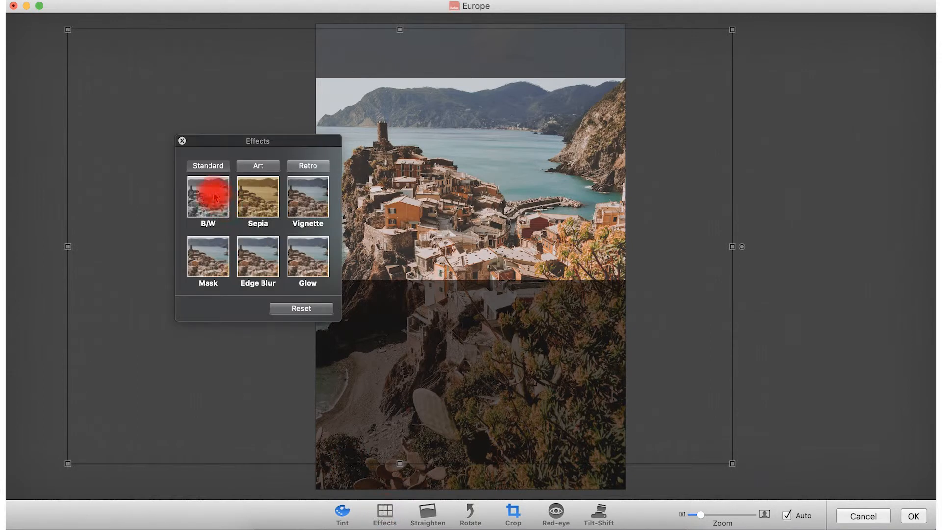
left_click(214, 252)
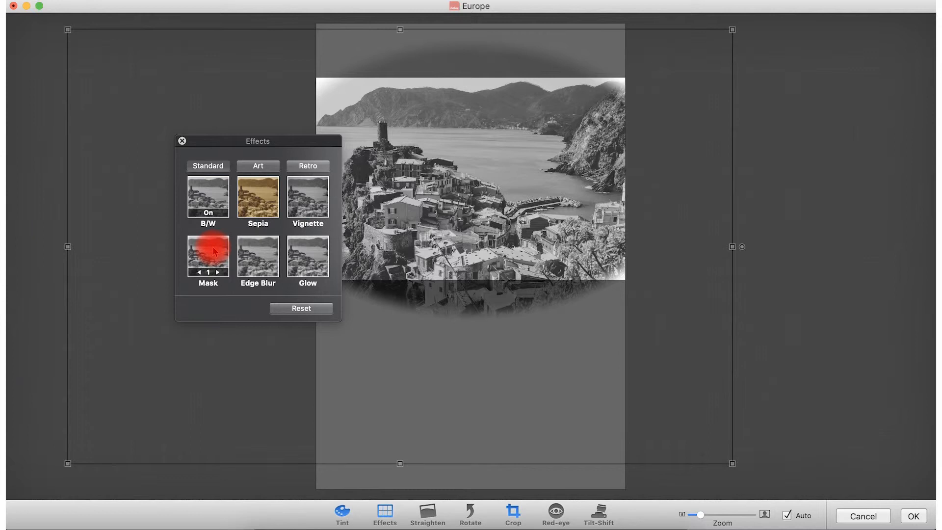
left_click(215, 252)
left_click(182, 141)
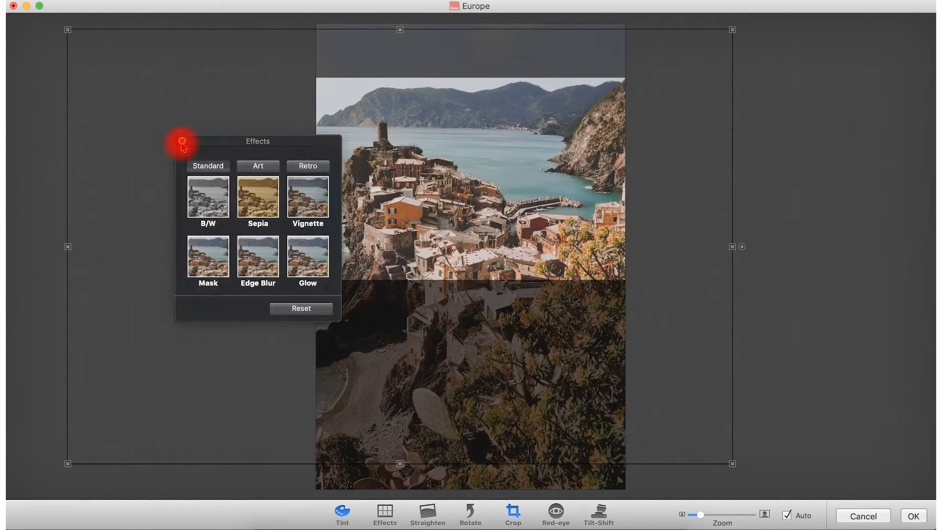
Step: Apply the Tilt-Shift effect to the coastal village photo with an inner width of 0,26 and accept the image edits
left_click(603, 515)
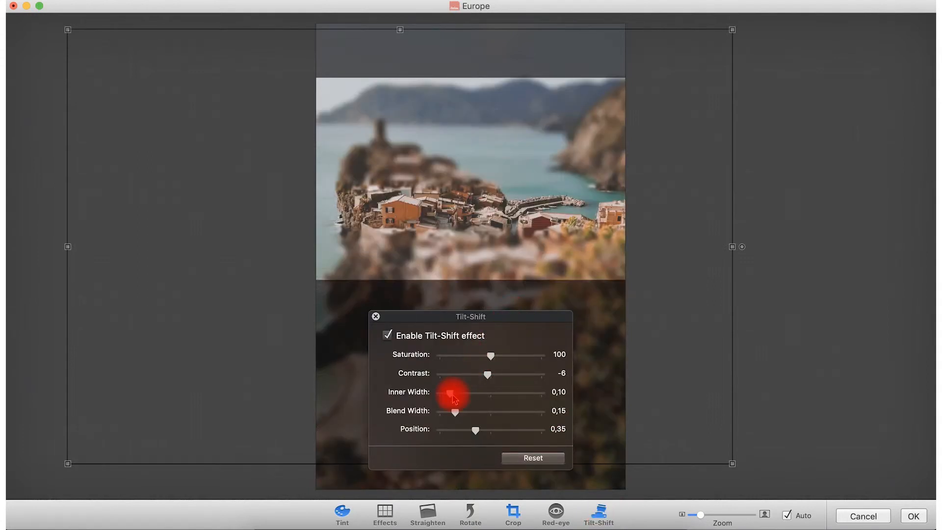
mouse_move(450, 398)
left_mouse_down()
mouse_move(475, 396)
mouse_move(466, 397)
left_mouse_up()
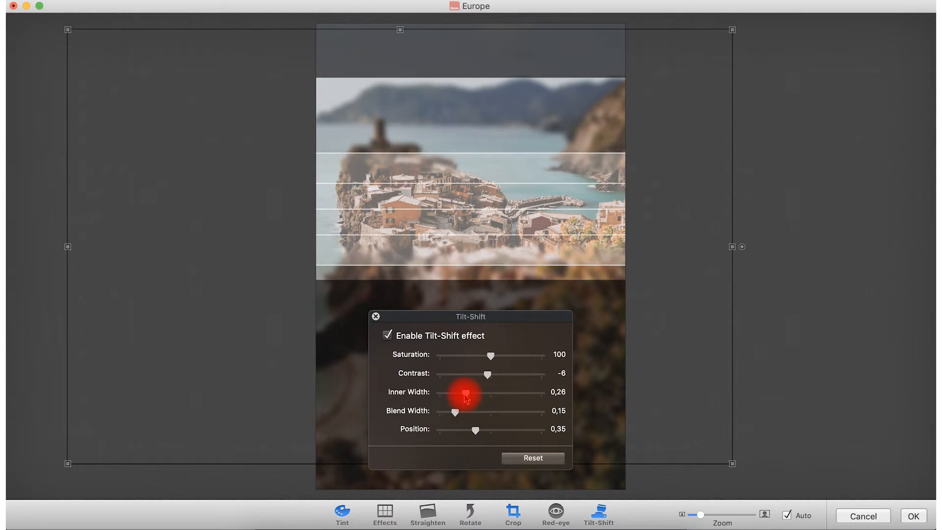
left_click(376, 317)
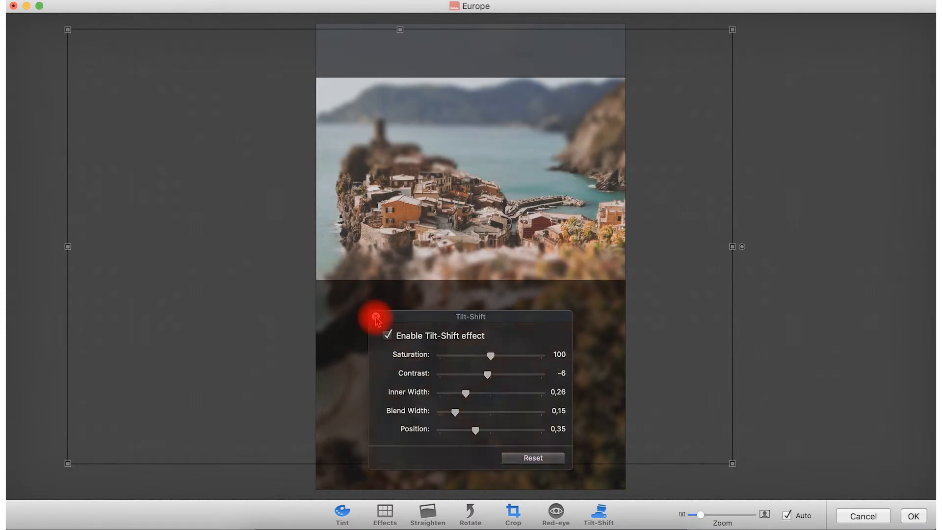
left_click(908, 516)
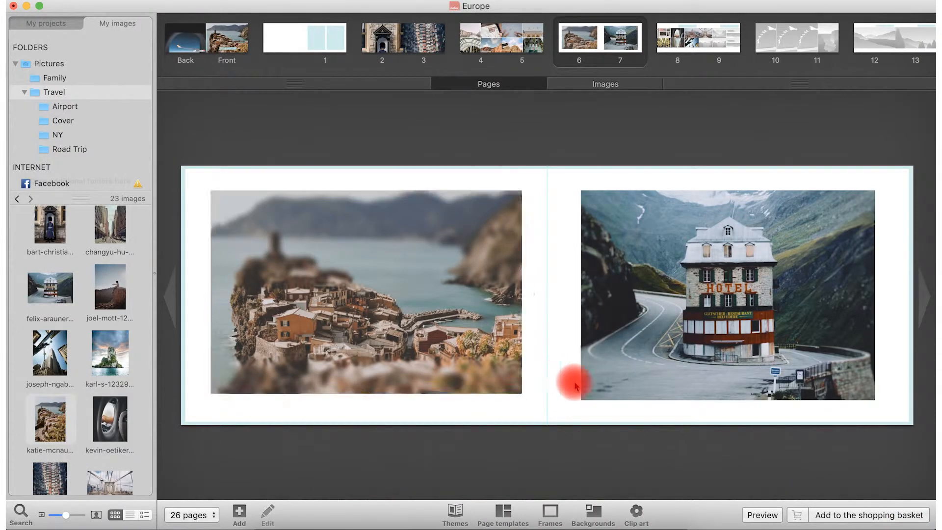
left_click(436, 318)
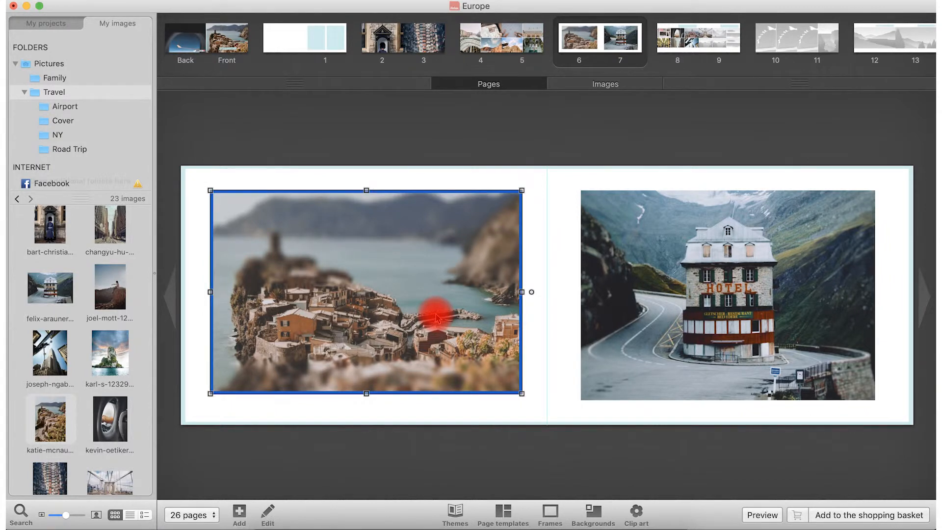
Step: Delete the coastal village photo and its placeholder from page 6
key("Delete")
key("Delete")
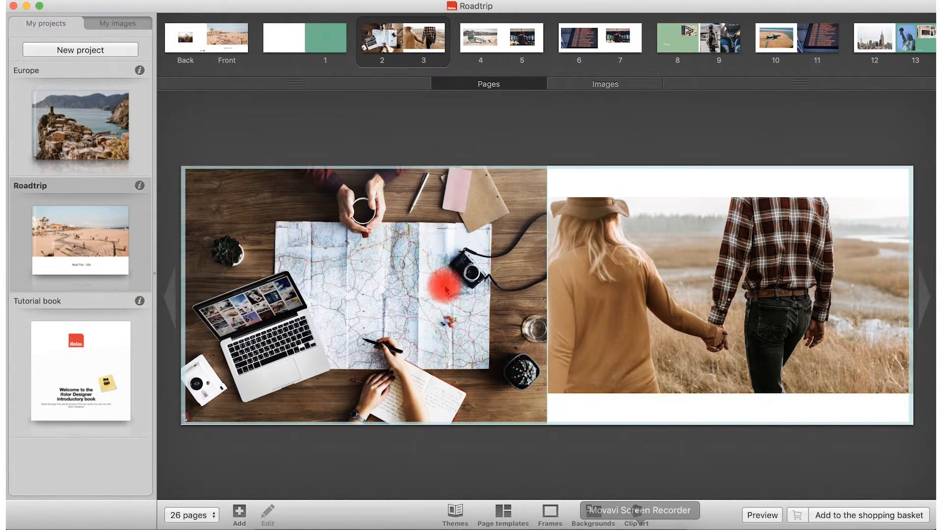
Step: Check the book's page count options without changing the 26 pages, and enlarge the page overview strip
left_click(194, 517)
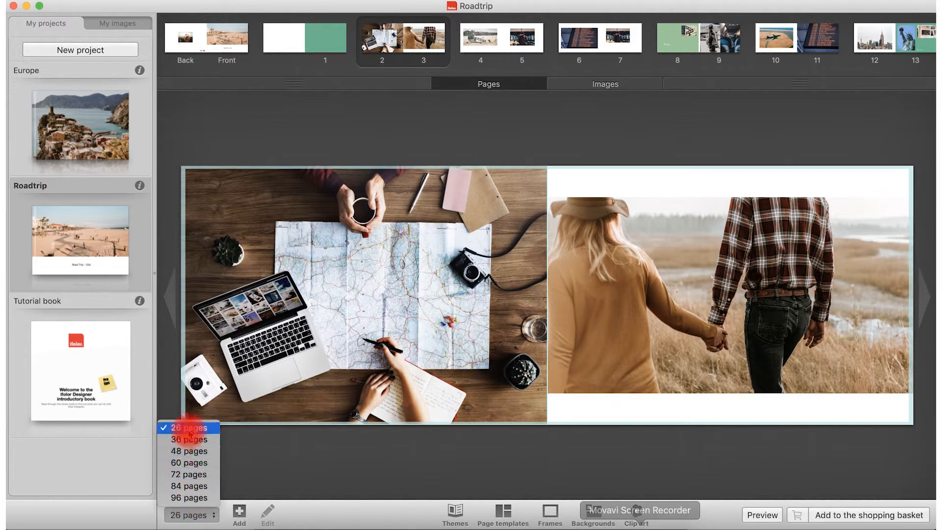
left_click(248, 449)
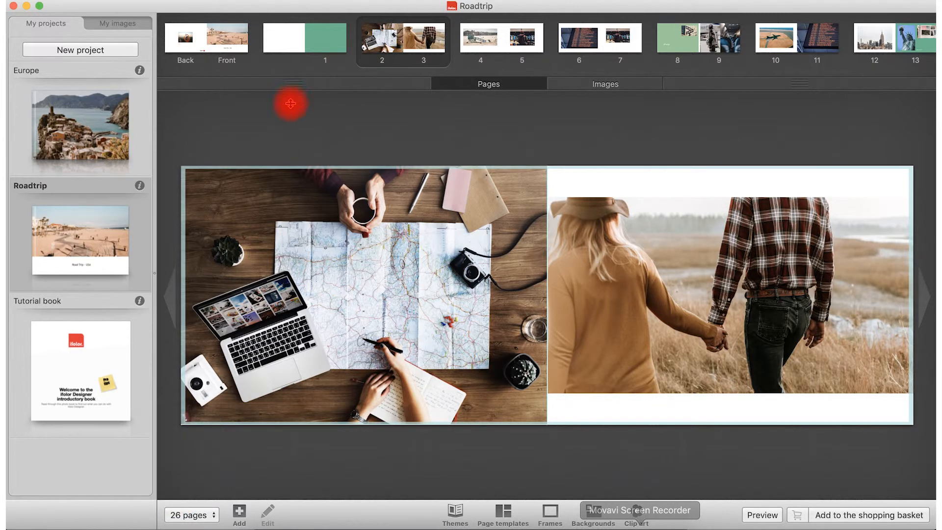
left_click_drag(291, 103, 288, 113)
scroll(642, 67, "right", 2)
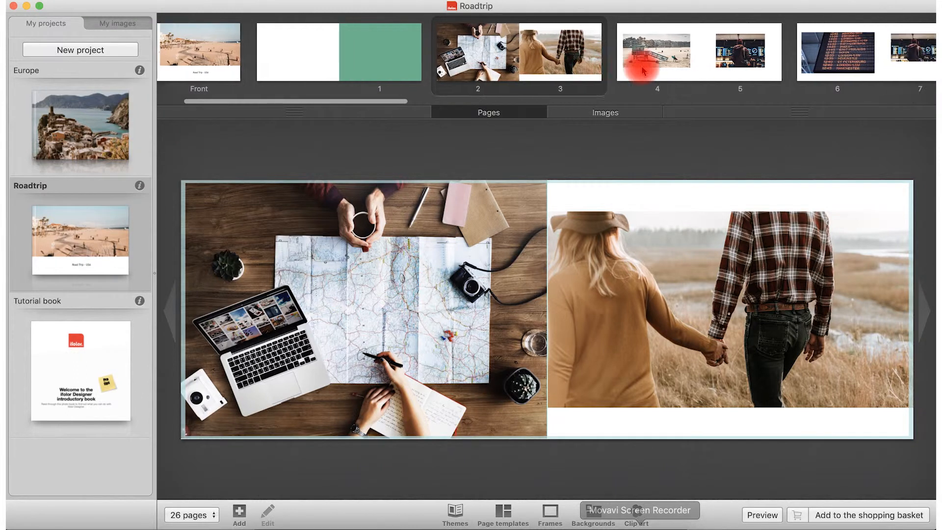
Step: Try reordering the page 2–3 and 4–5 spreads in the page overview, and restore their original order
left_click_drag(508, 73, 687, 63)
mouse_move(520, 62)
left_mouse_down()
mouse_move(683, 53)
mouse_move(717, 69)
left_mouse_up()
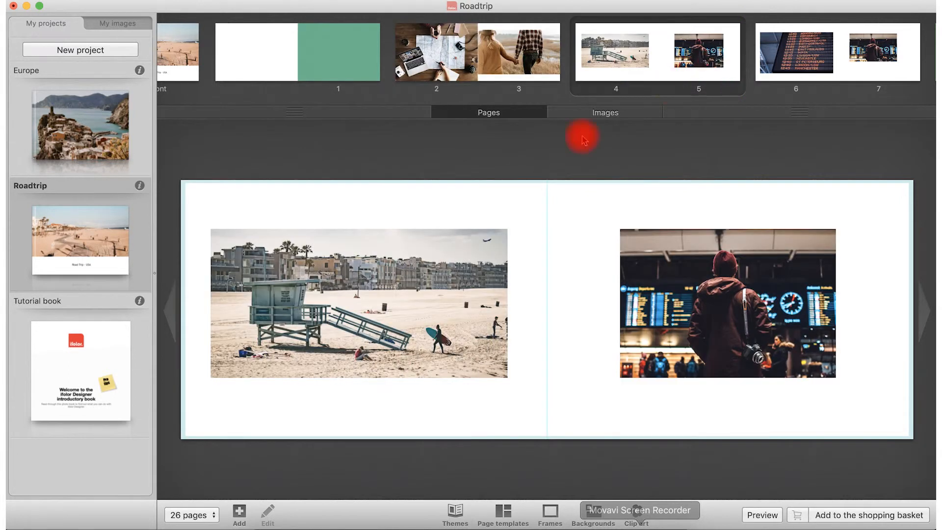
Step: Reposition the beach lifeguard hut photo lower on page 4 and enlarge it from its upper right corner
left_click(438, 309)
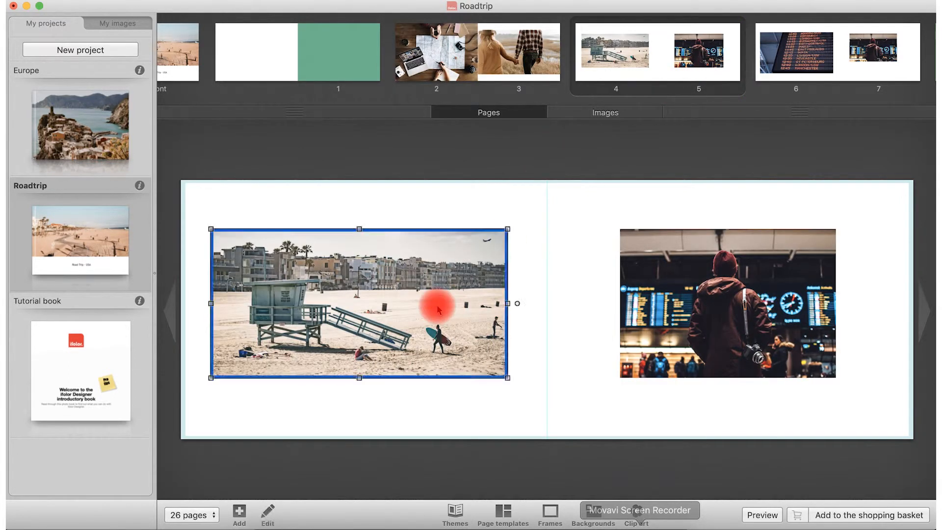
left_click_drag(438, 313, 421, 343)
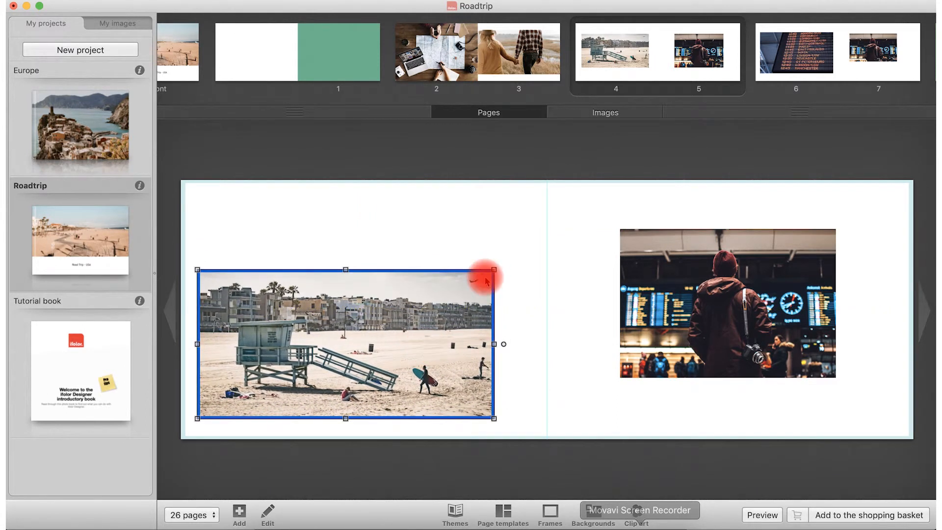
left_click_drag(494, 270, 519, 231)
left_click_drag(473, 315, 472, 298)
left_click(569, 316)
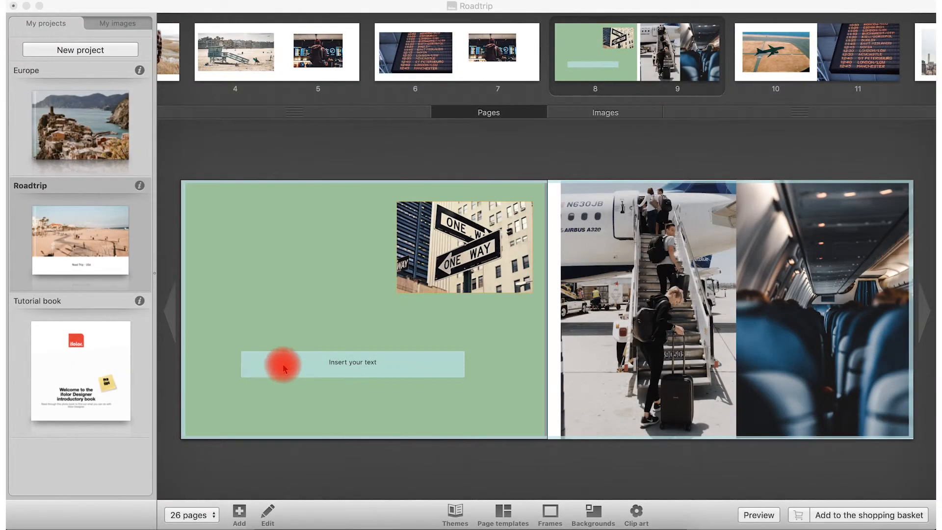
Step: Enter "off we go" in the page 8 text box and format it as centred Noteworthy text in size 48
left_click(311, 364)
left_click(311, 364)
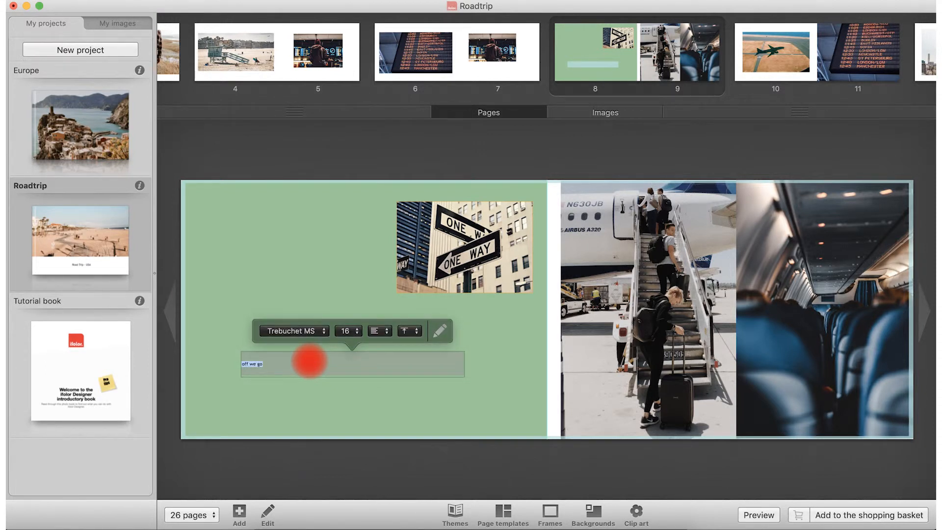
left_click(300, 331)
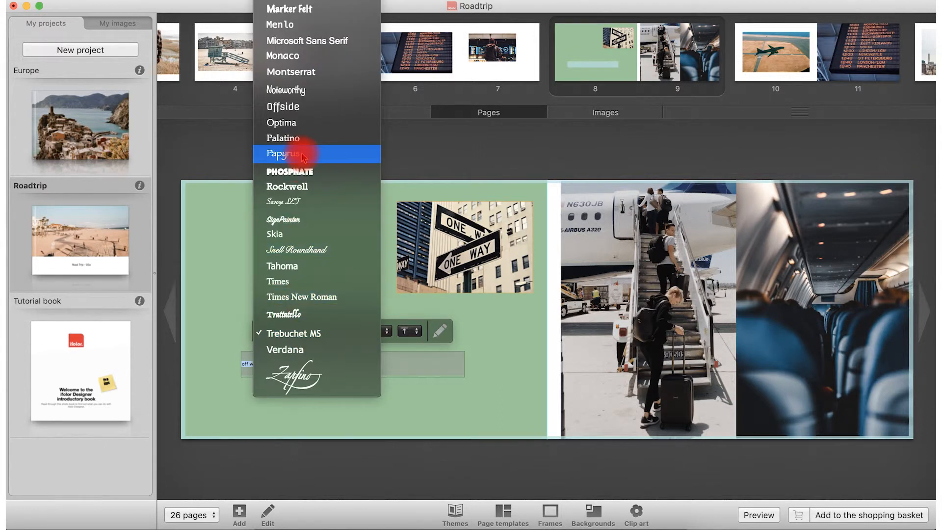
left_click(301, 93)
left_click(345, 331)
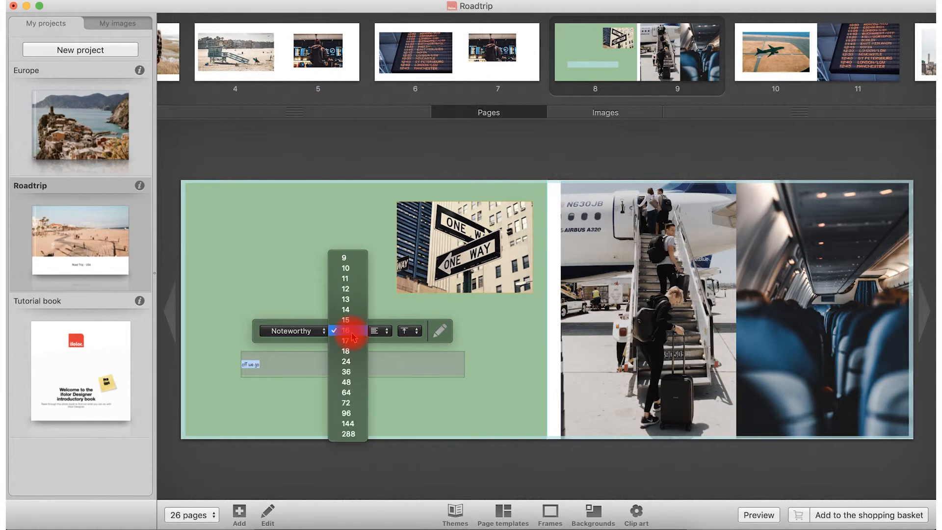
left_click(349, 382)
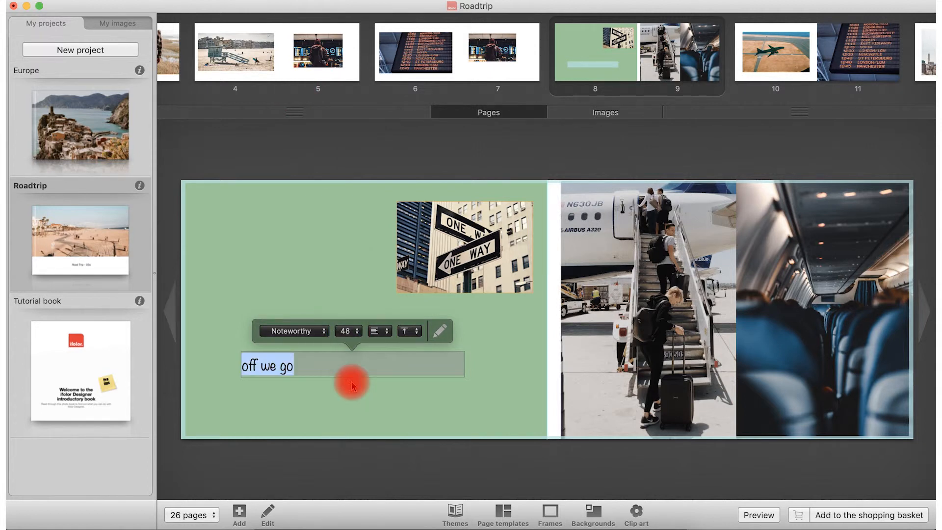
left_click(380, 332)
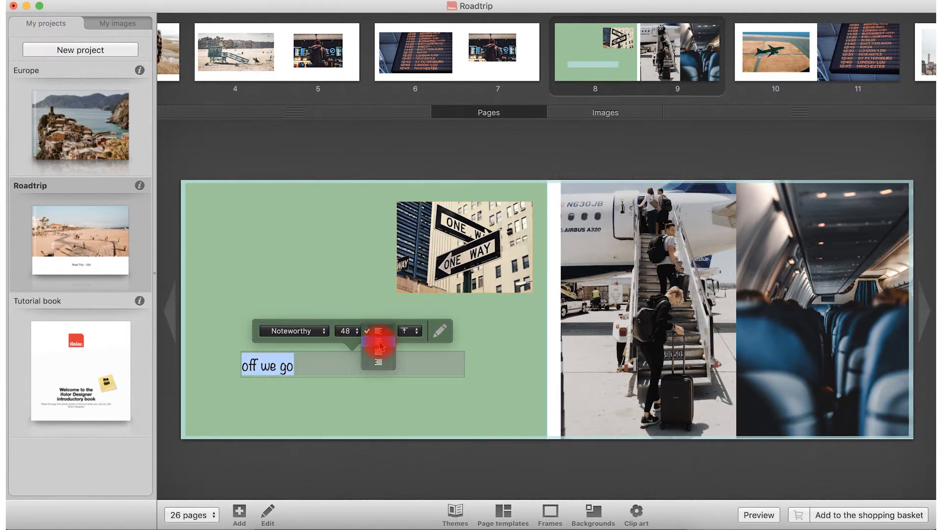
left_click(380, 343)
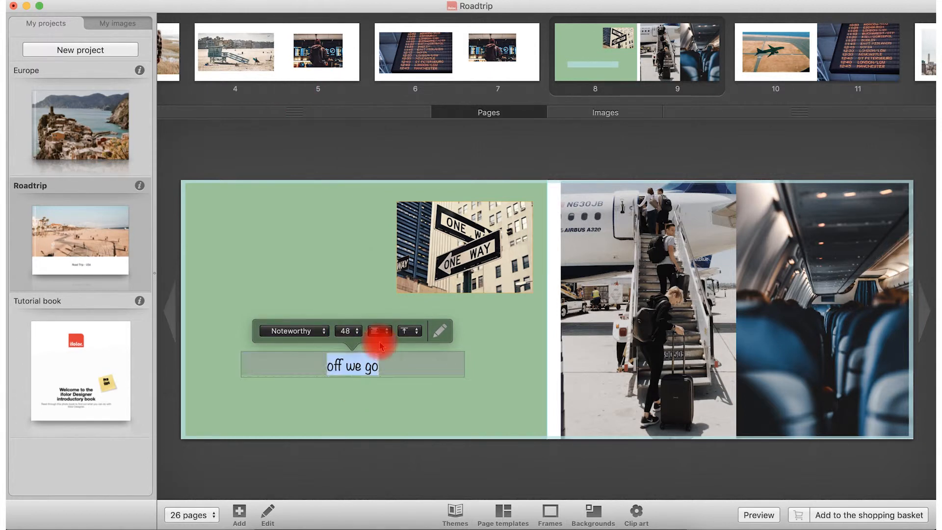
Step: Change the colour of the "off we go" text to white and accept the text edits
left_click(440, 333)
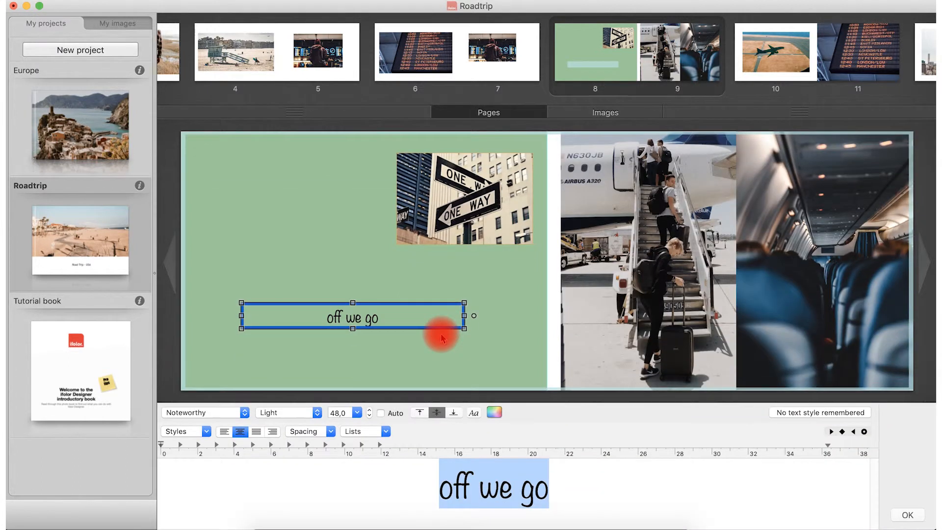
left_click(496, 415)
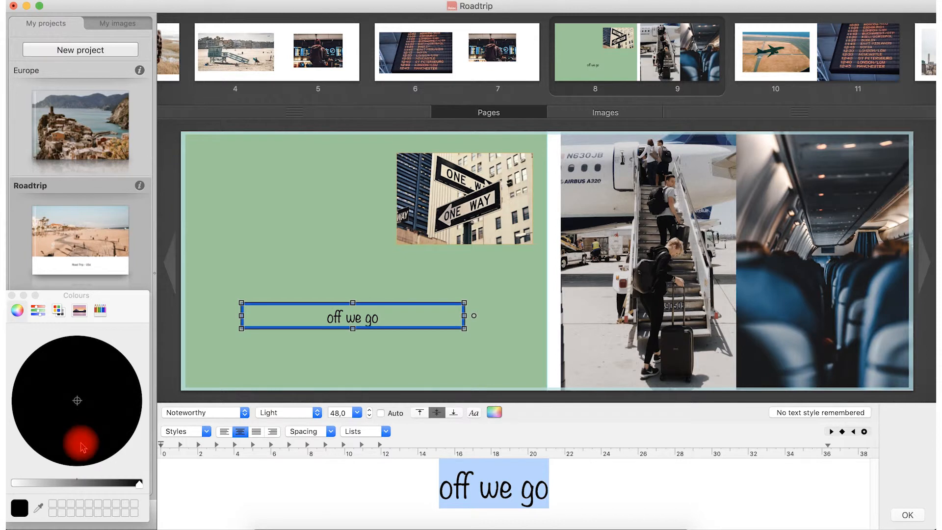
left_click(16, 486)
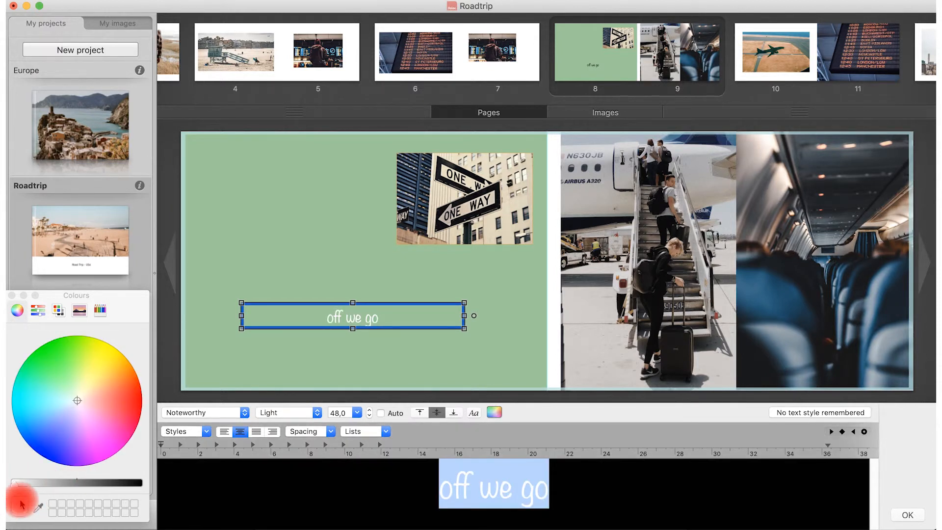
left_click(12, 296)
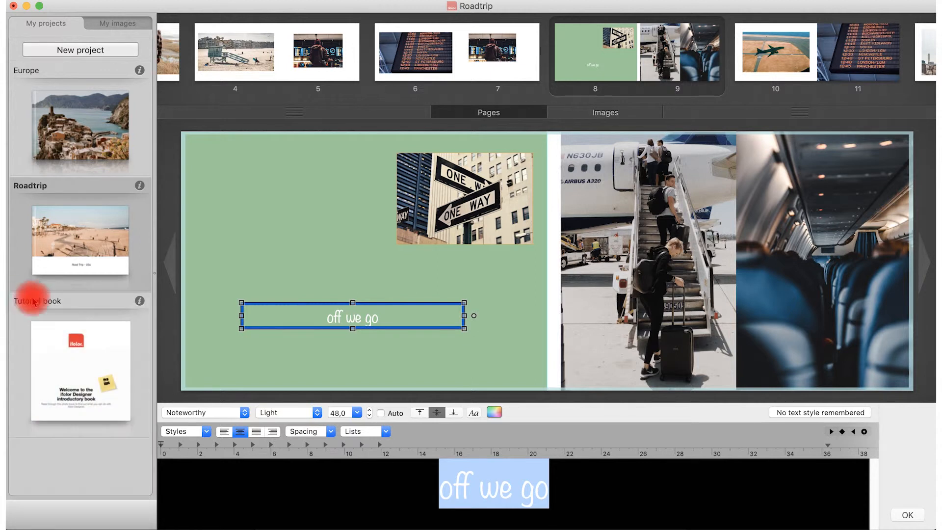
left_click(902, 515)
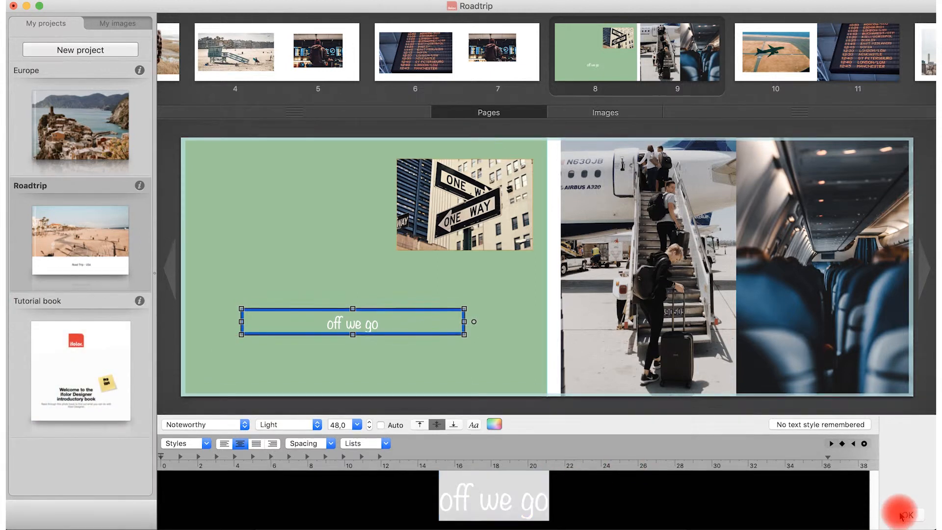
left_click(508, 398)
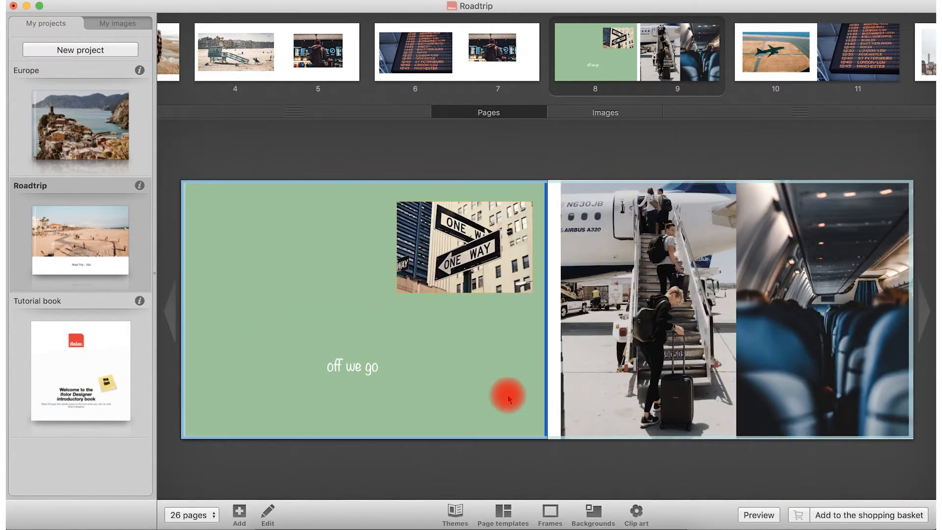
Step: Move the "off we go" text box slightly down and to the left on page 8
left_click(364, 364)
left_click_drag(363, 364, 325, 376)
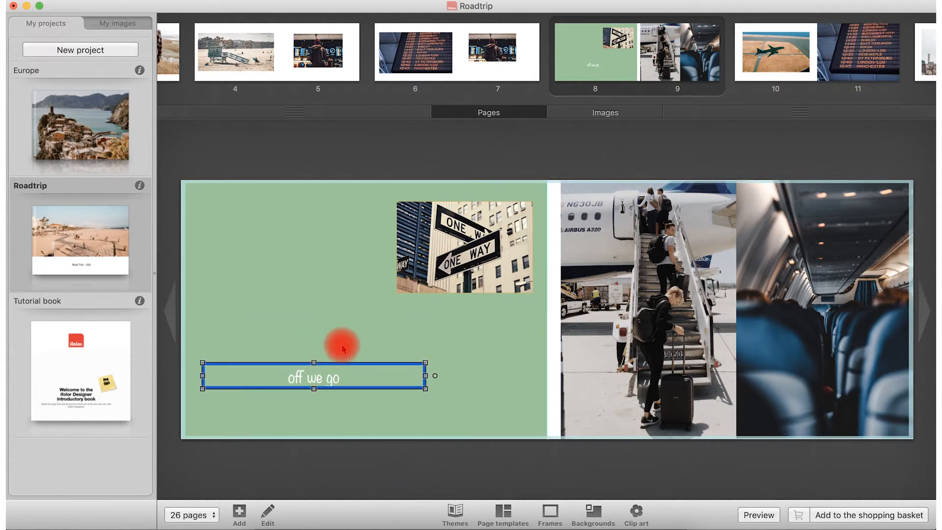
left_click(340, 342)
Step: Try clearing the "off we go" text from its text box on page 8
left_click(337, 381)
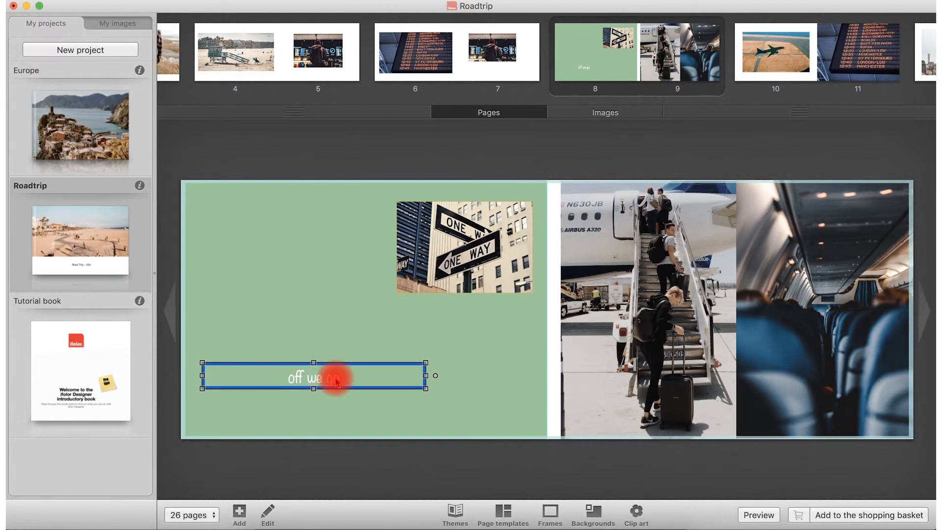
double_click(337, 382)
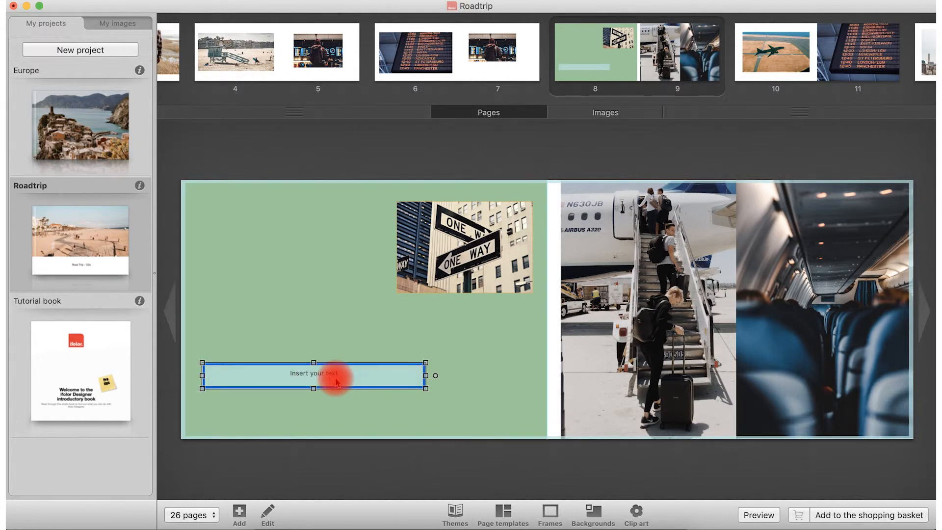
key("Escape")
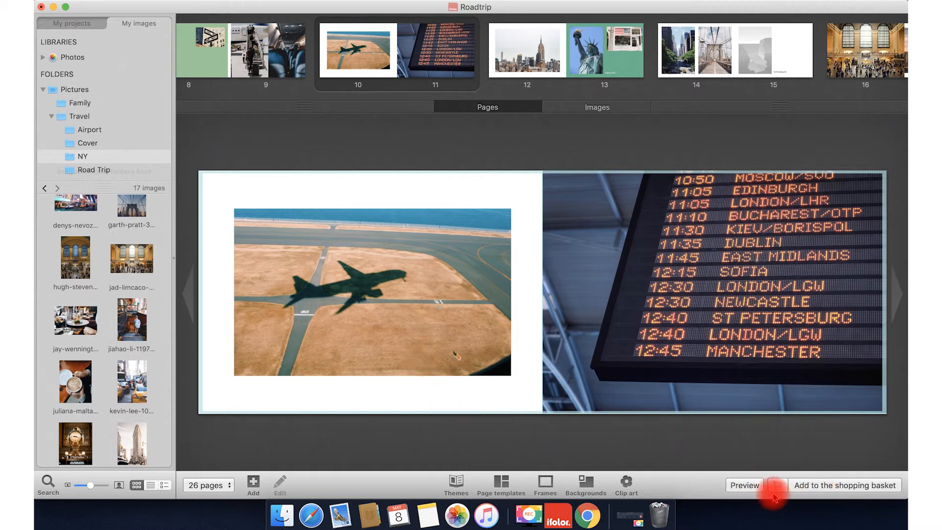
Step: Preview the book, page back from pages 10–11 to pages 6–7, and close the preview
left_click(746, 486)
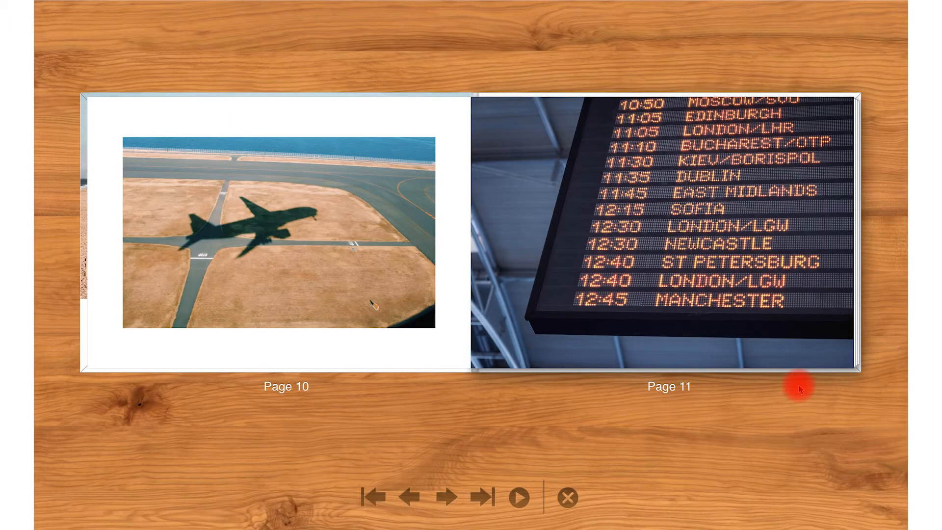
key("Left")
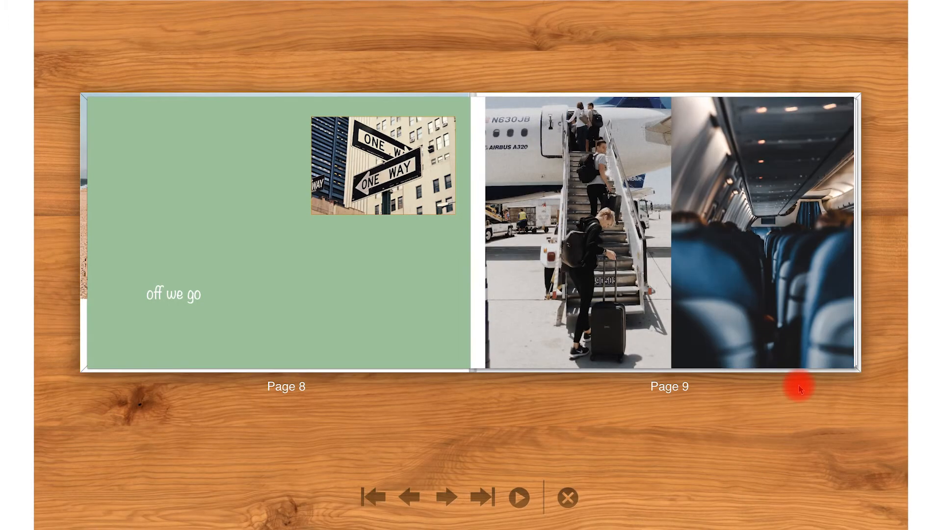
key("Left")
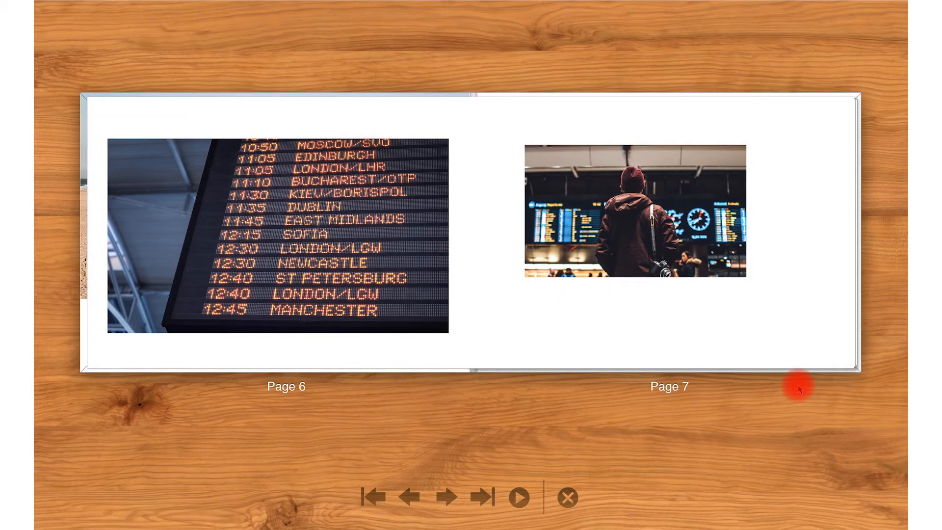
left_click(569, 497)
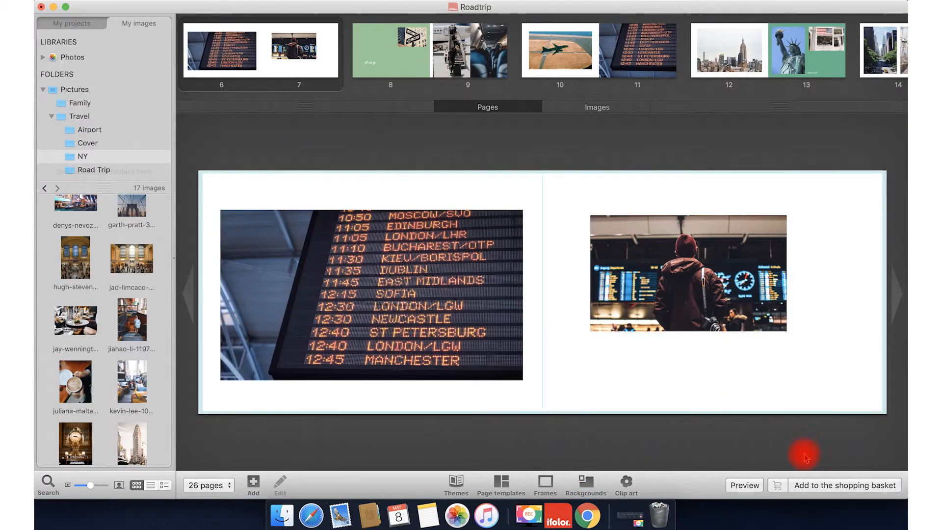
Step: Start adding the book to the shopping basket, choose to check the notes and list the empty placeholders
left_click(803, 487)
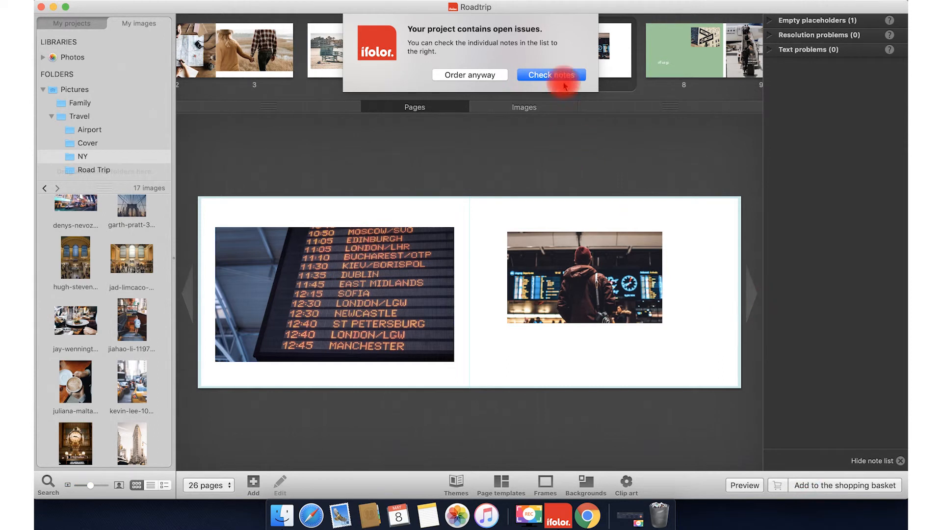
left_click(563, 78)
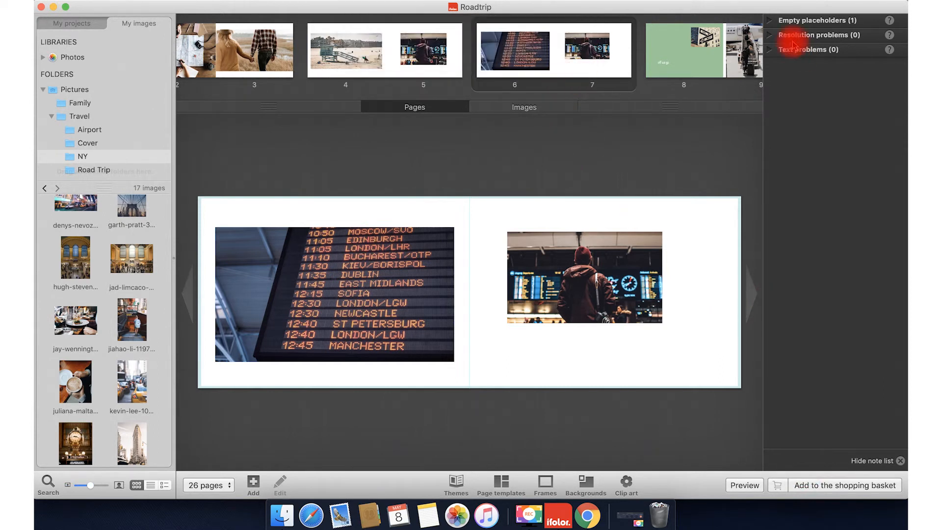
left_click(769, 20)
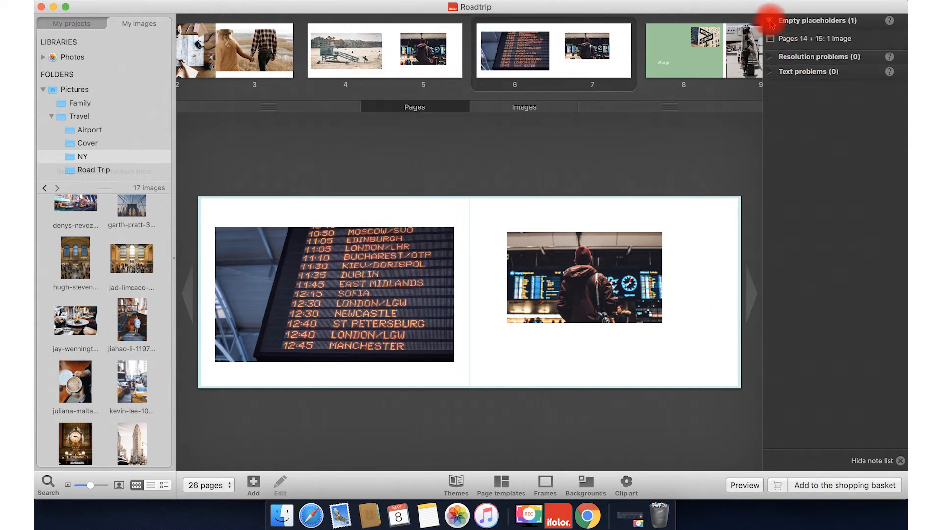
Step: Go to the empty placeholder on pages 14 + 15 and fill it with the subway entrance photo from the NY folder
left_click(787, 43)
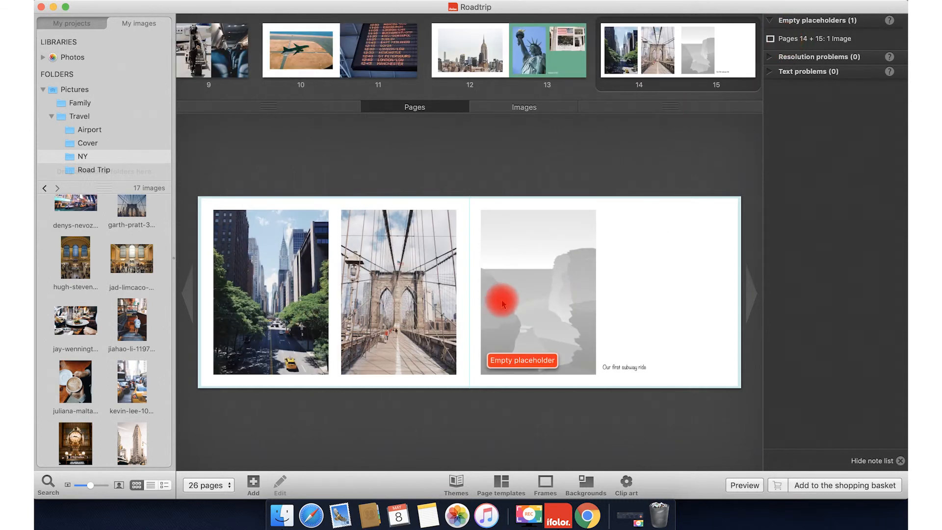
left_click(144, 320)
left_click_drag(144, 321, 526, 301)
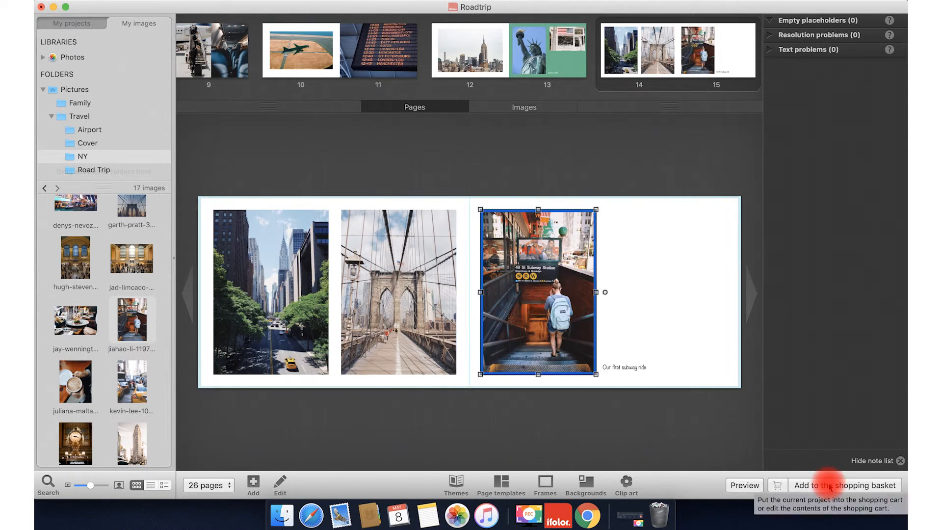
Step: Hide the note list and add the Roadtrip book to the shopping basket
left_click(877, 462)
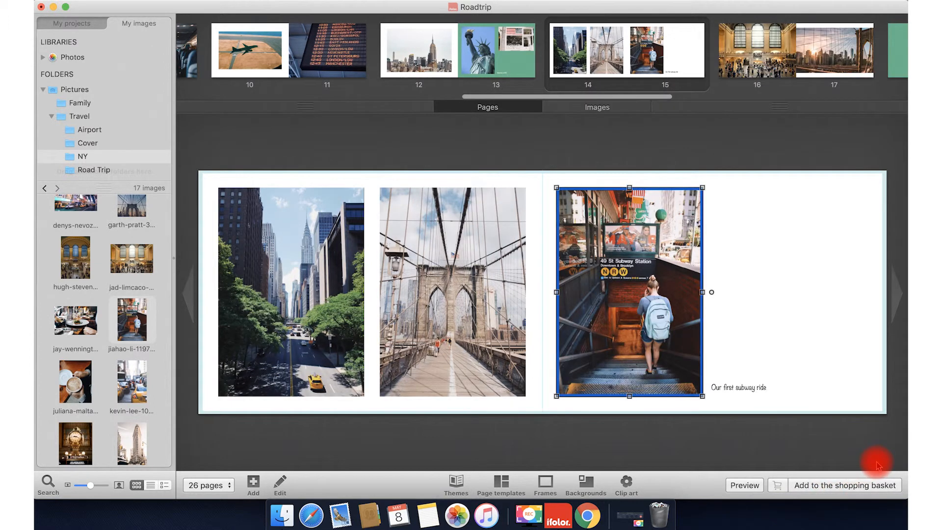
left_click(856, 488)
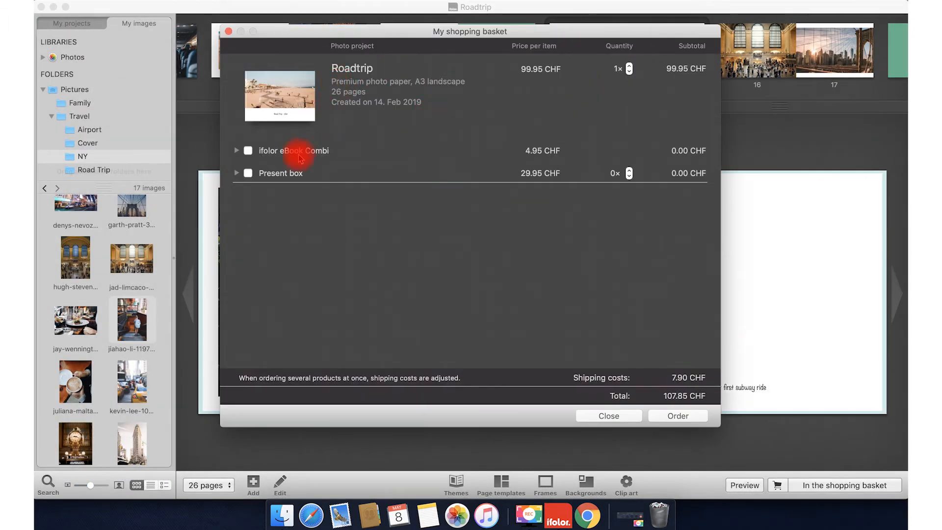
Step: Add the ifolor eBook Combi and one Present box to the Roadtrip book in the basket, and start the order
left_click(248, 151)
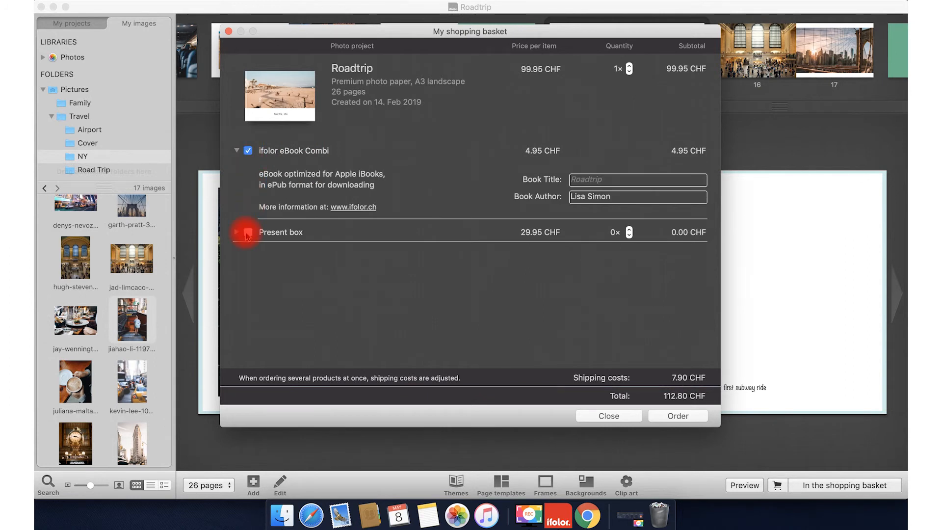
left_click(248, 233)
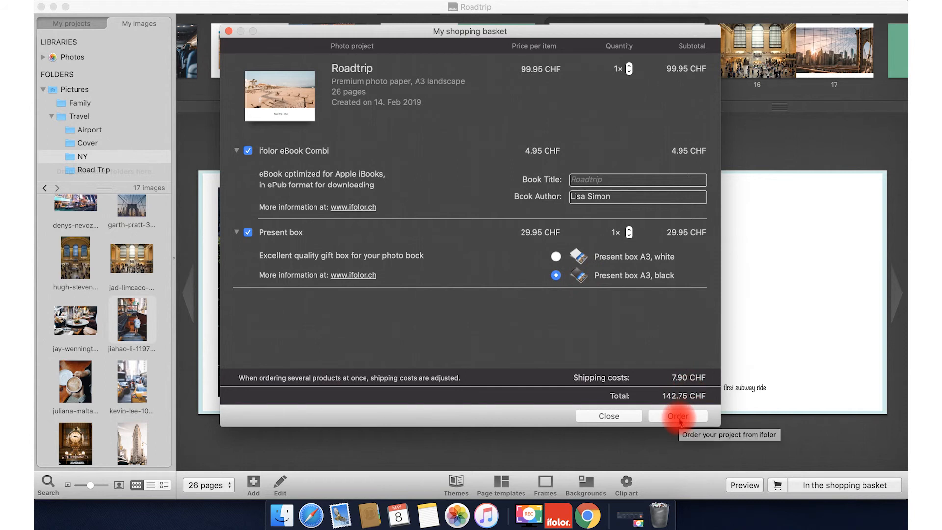
left_click(679, 418)
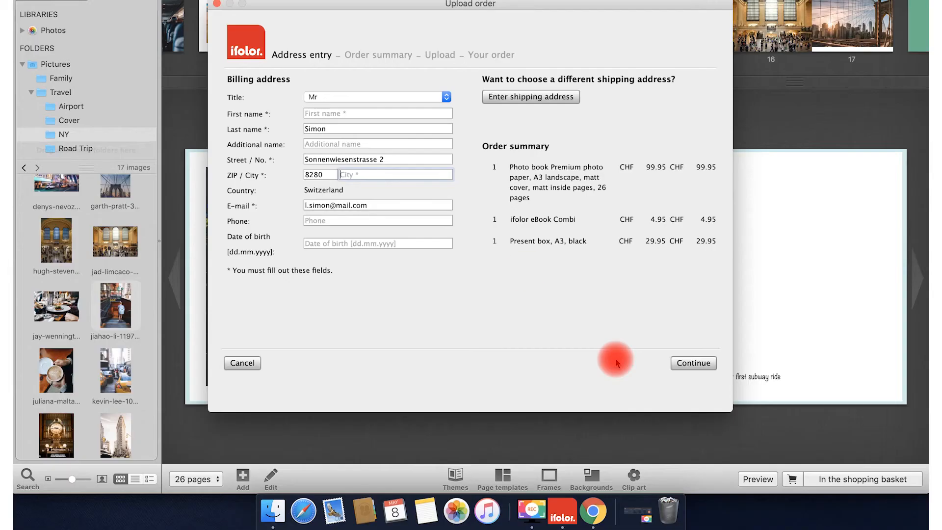
Step: Complete the billing address with the customer's first name and city, and continue to the order summary
left_click(406, 173)
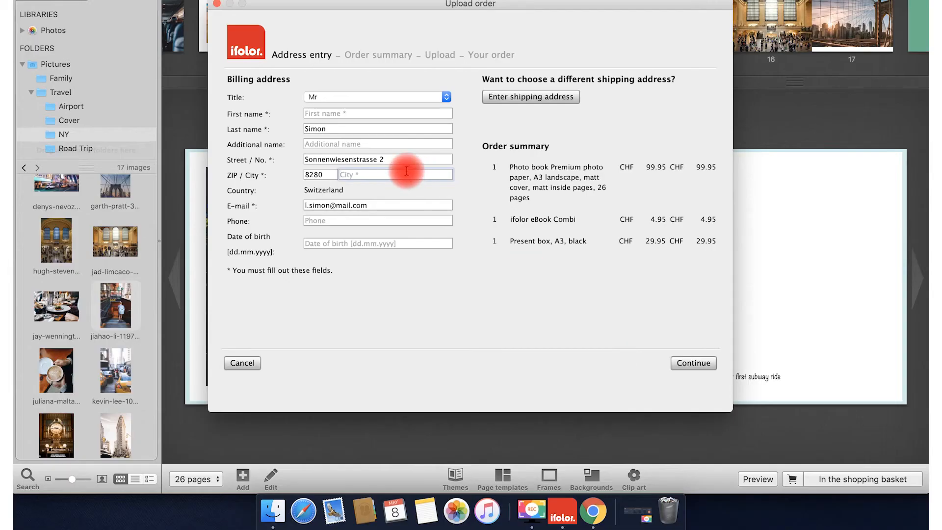
left_click(341, 115)
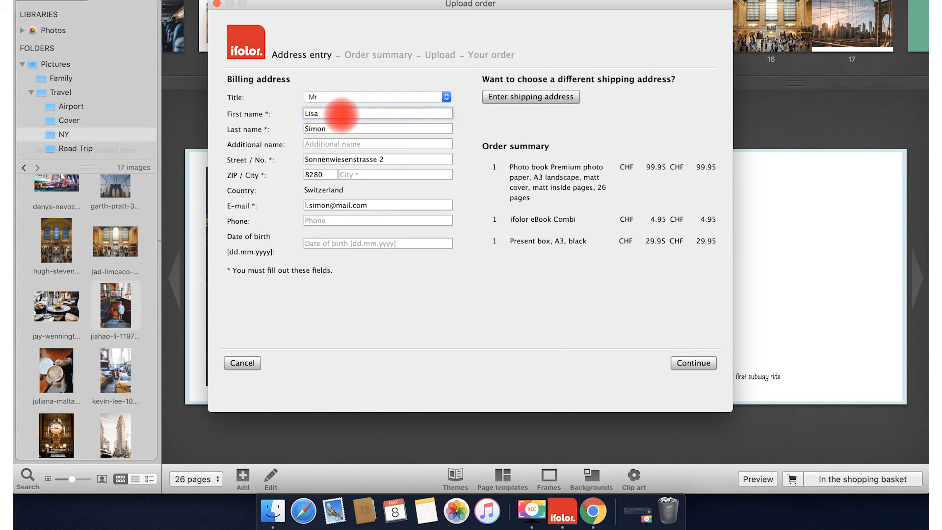
left_click(355, 175)
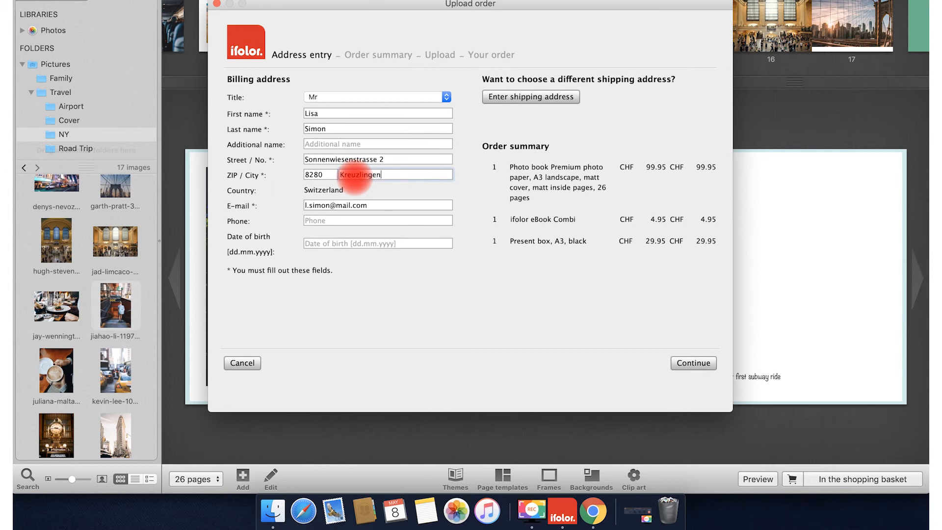
left_click(697, 367)
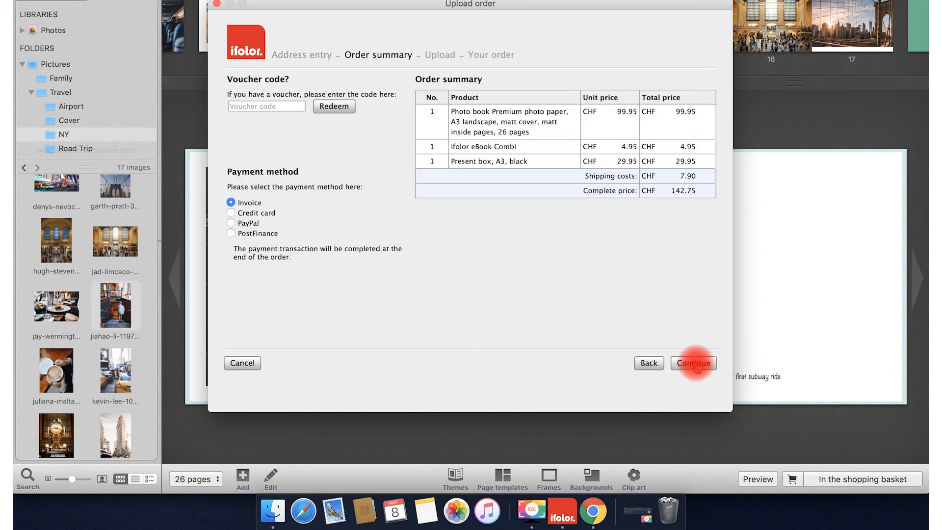